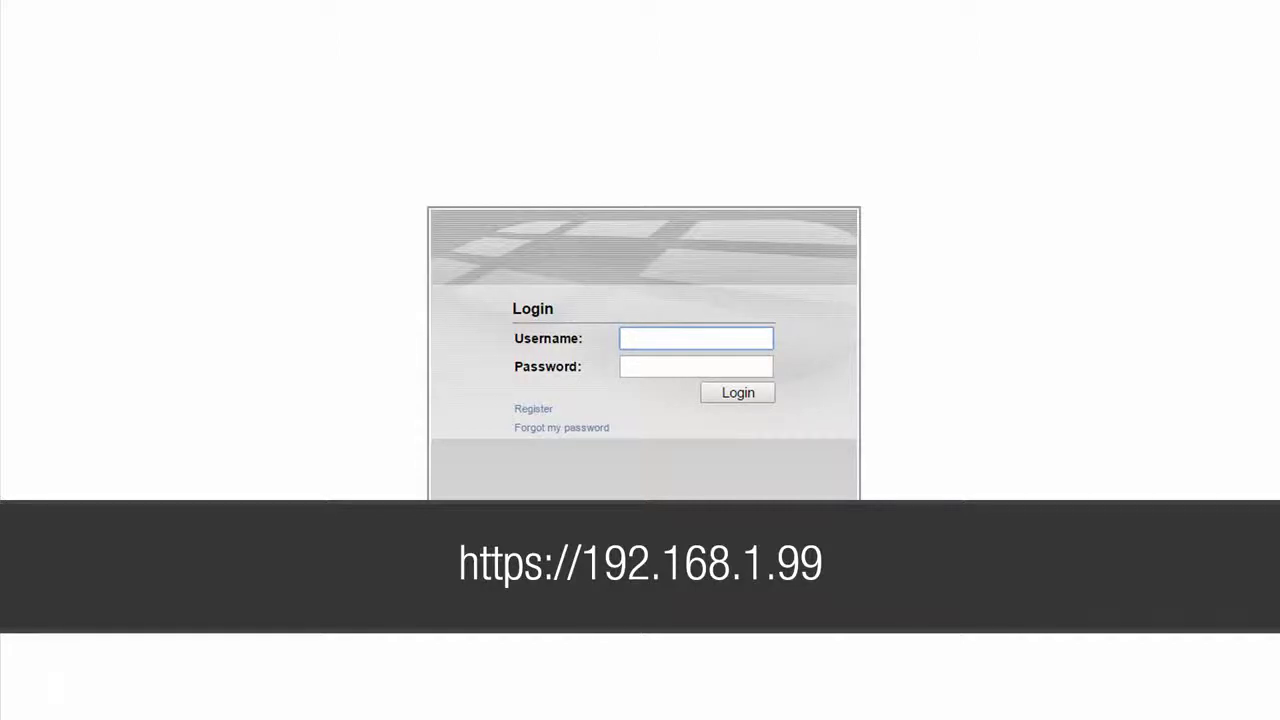
Sign in to FortiAuthenticator as admin and go to the Local Users list
text(admi)
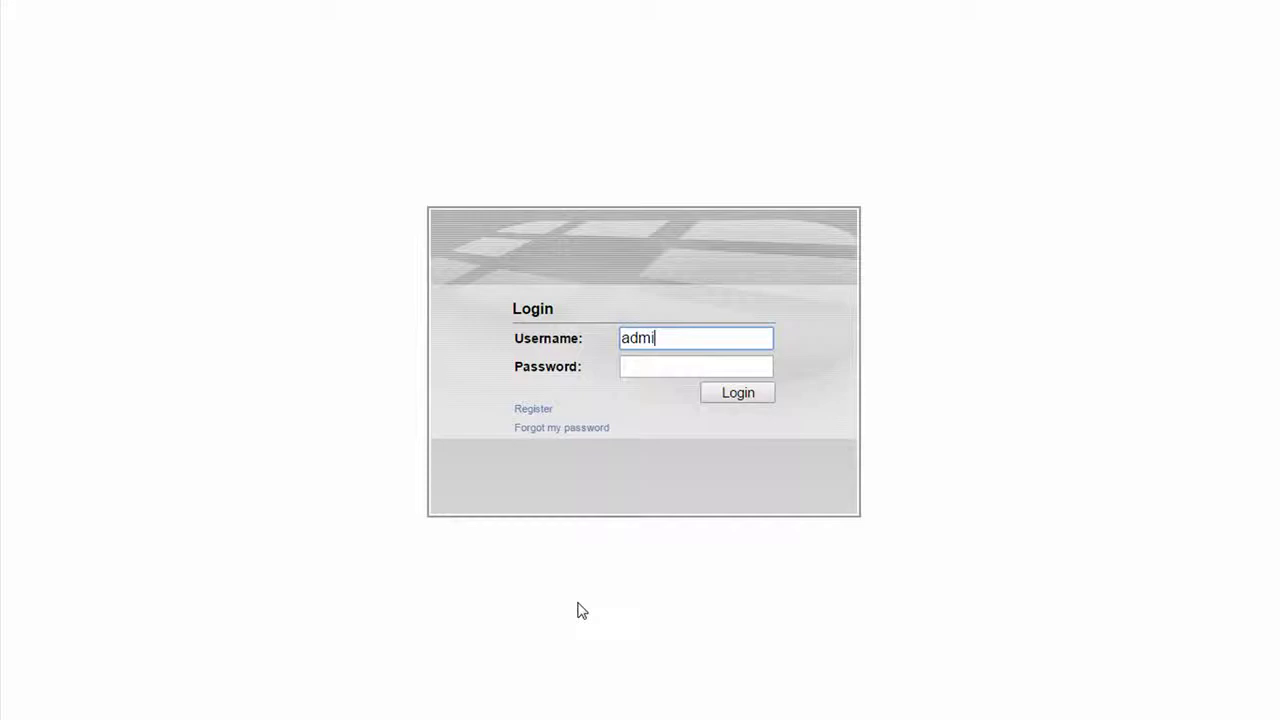
text(n)
key(Return)
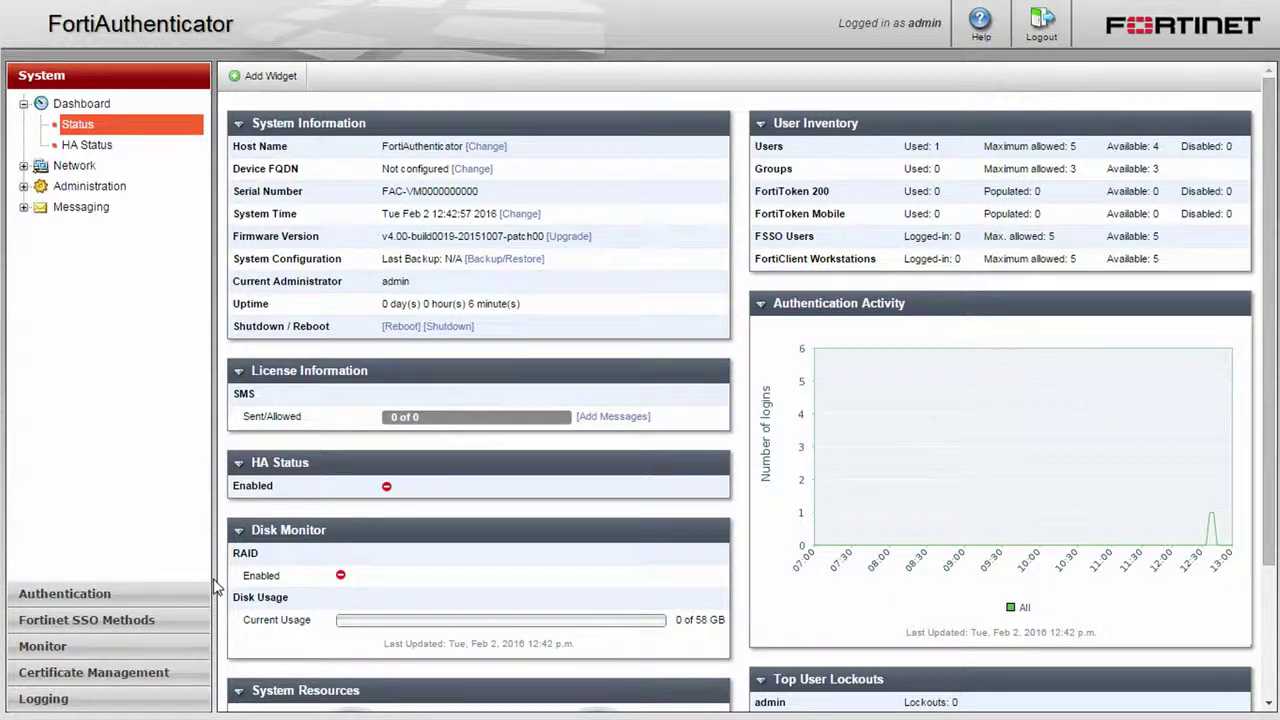
click(158, 600)
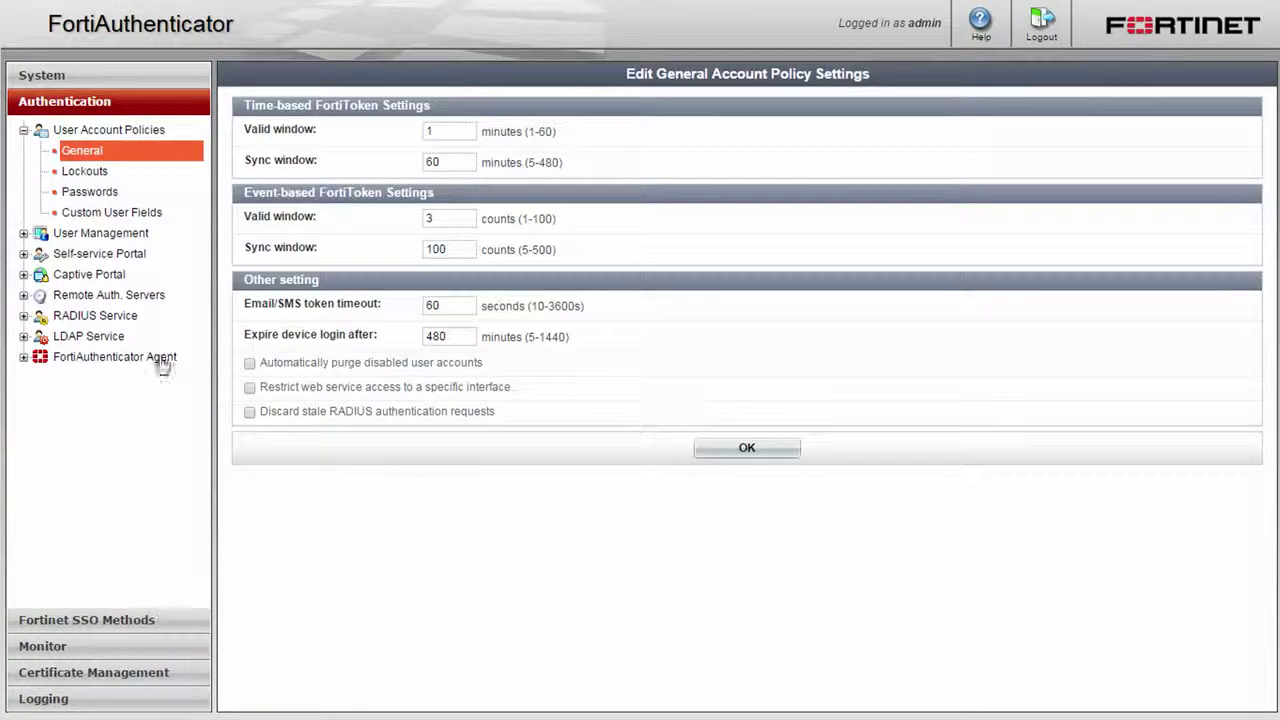
click(128, 236)
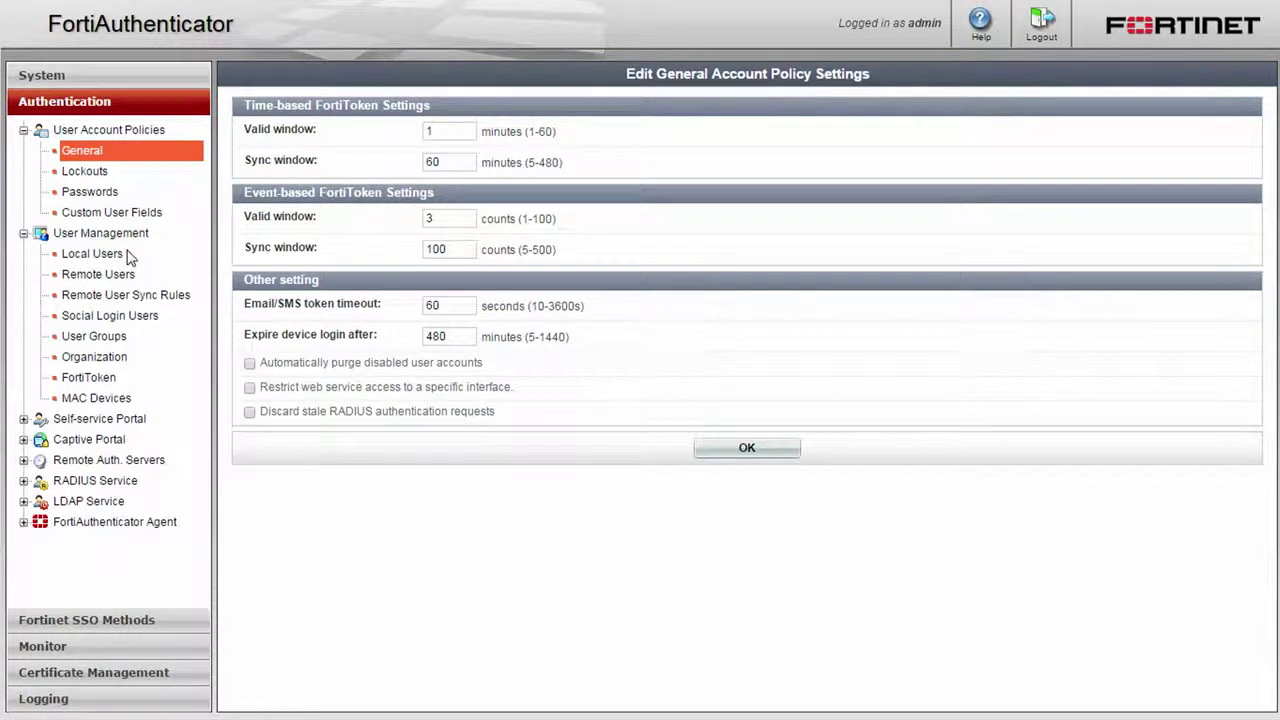
click(112, 254)
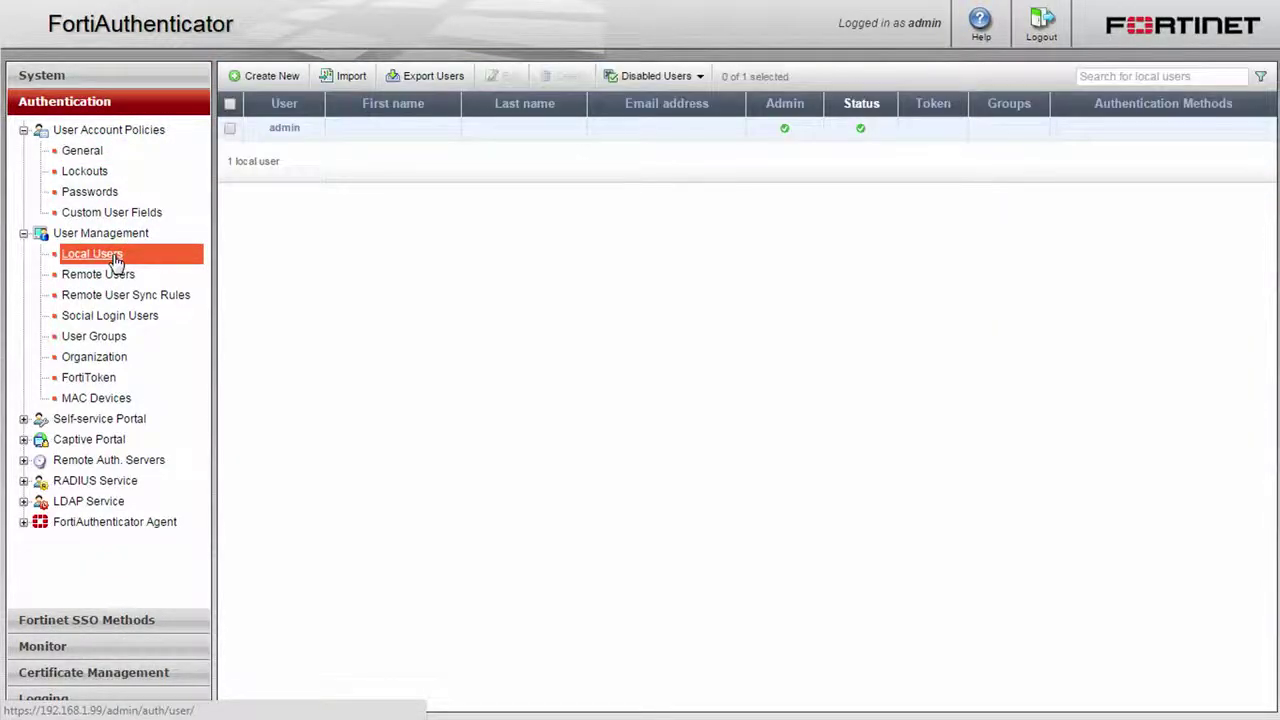
Set and confirm a new password for the admin account, then show its personal information fields
click(283, 129)
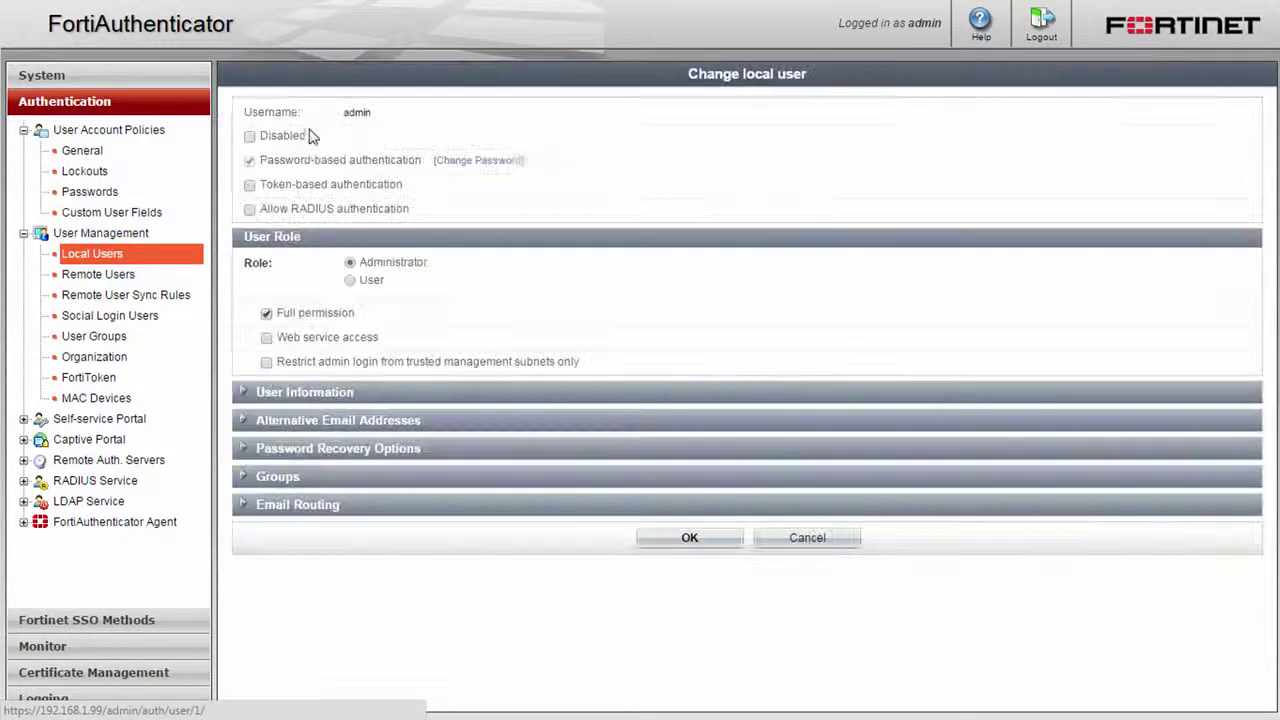
click(488, 162)
text(••••••••)
key(Tab)
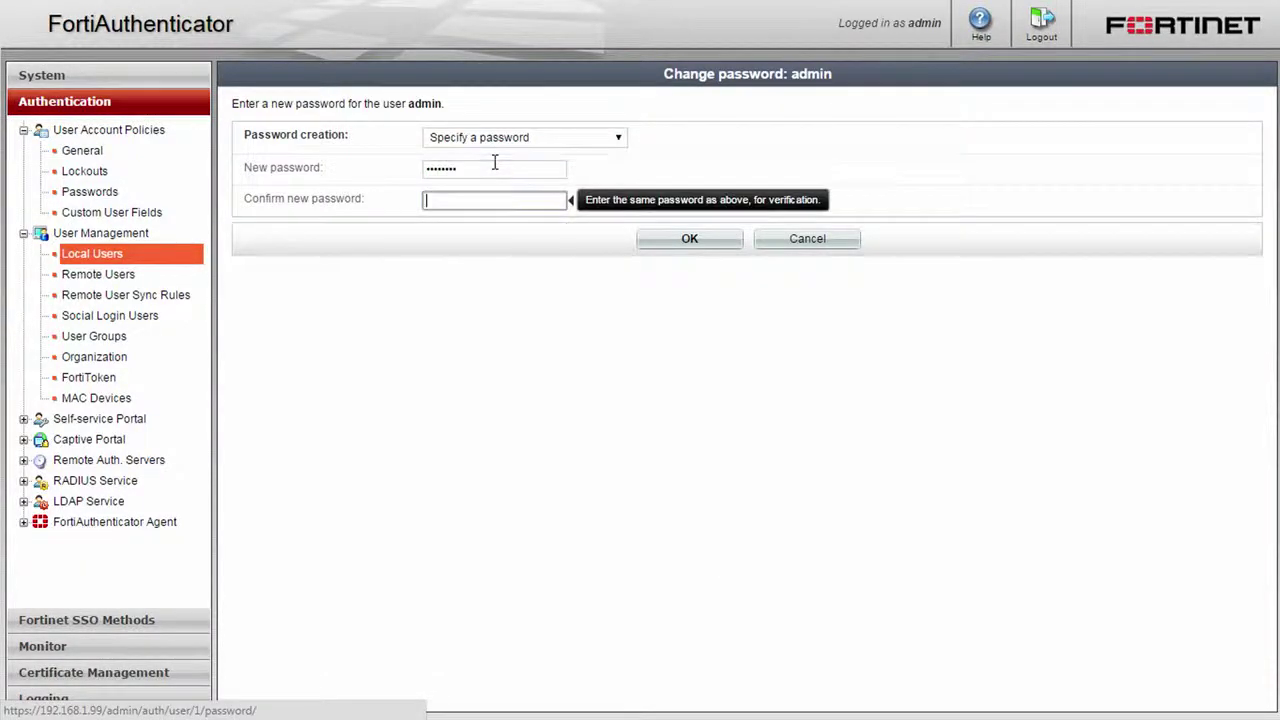
text(••••••••)
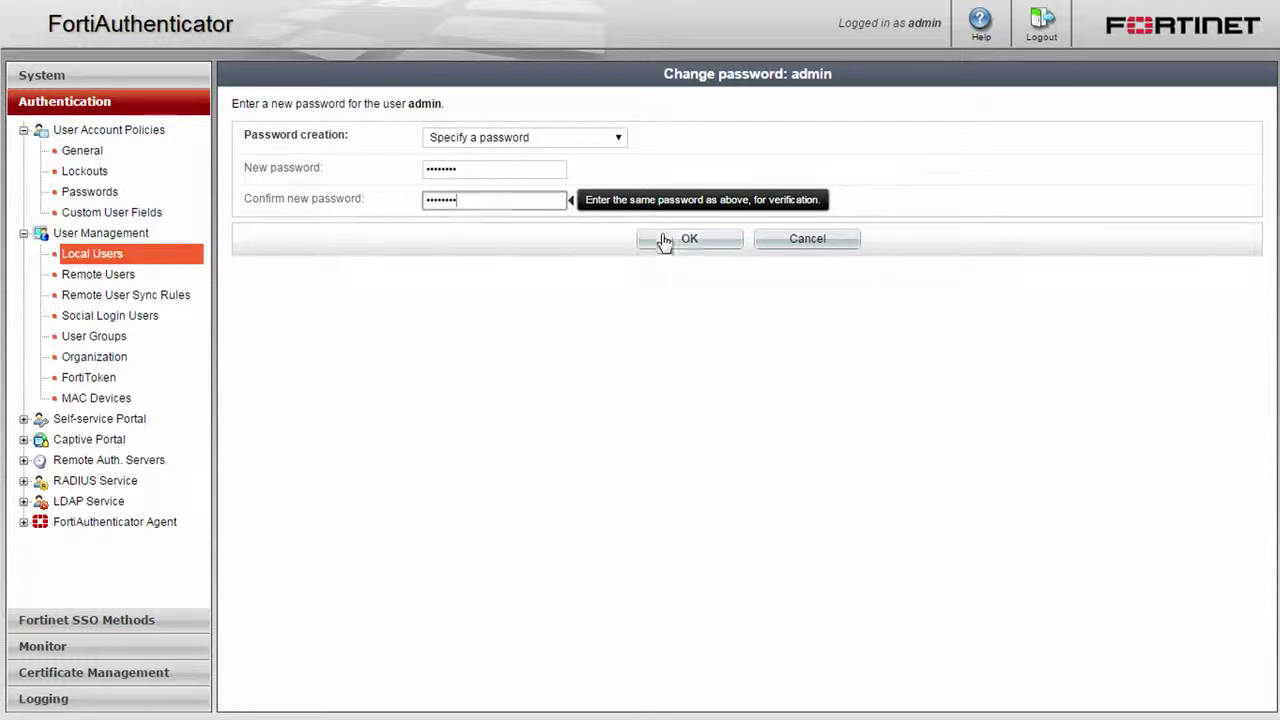
click(664, 240)
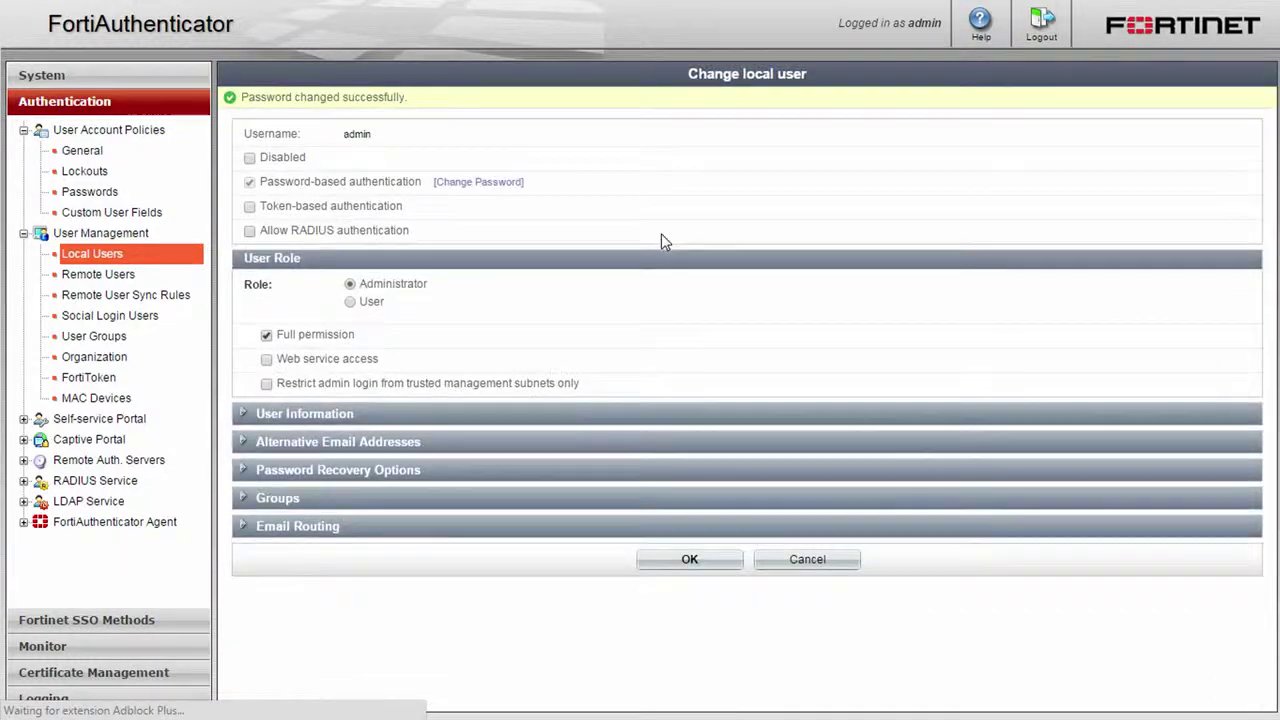
click(326, 419)
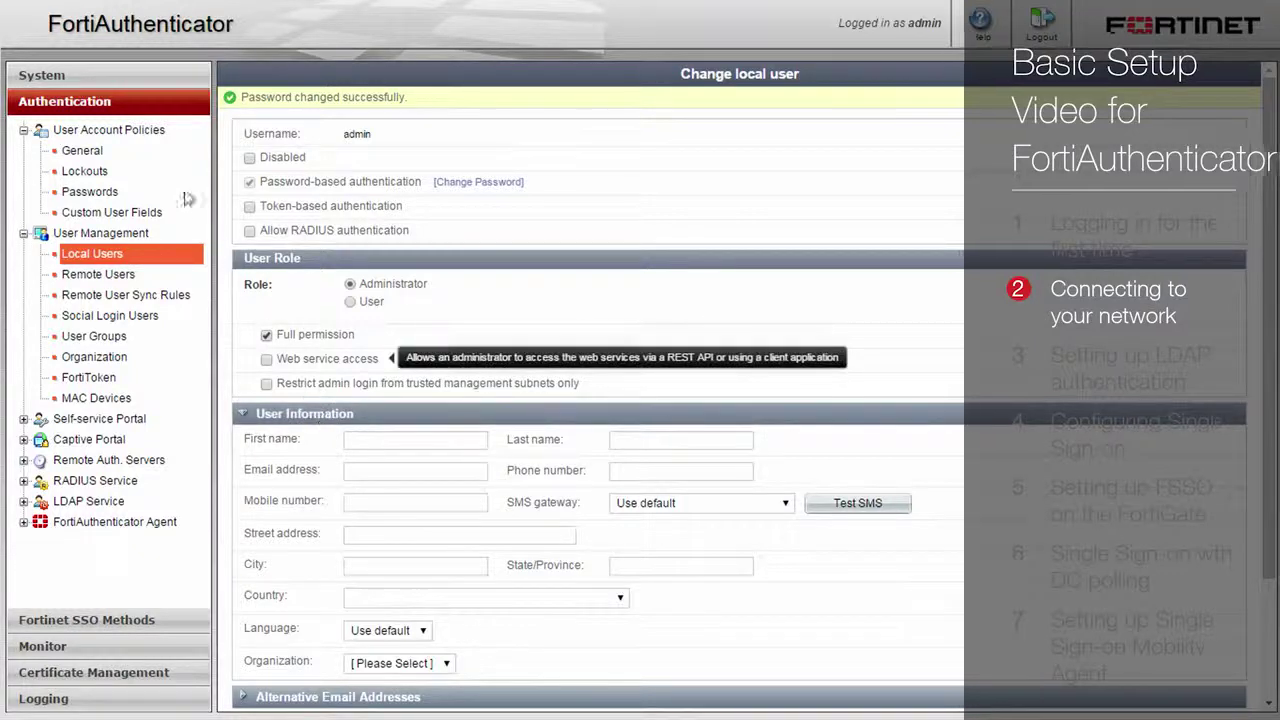
Set the primary and secondary DNS servers to 172.16.68.45
click(118, 77)
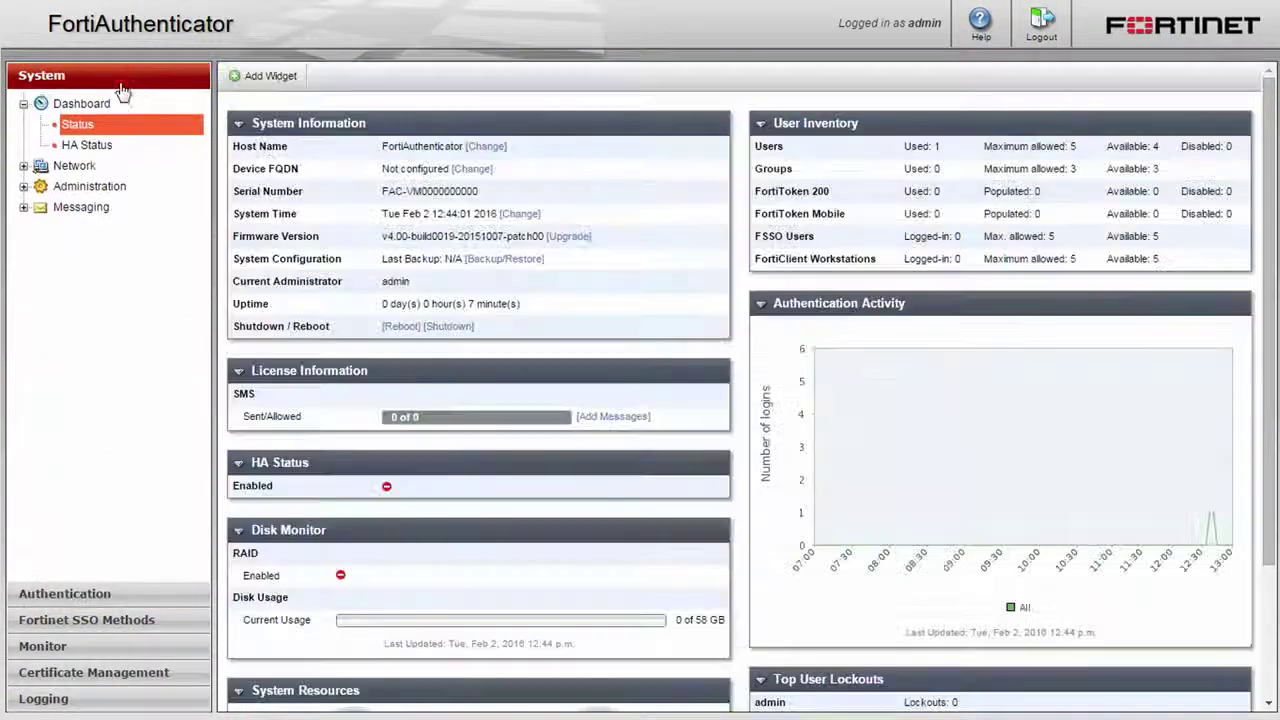
click(88, 166)
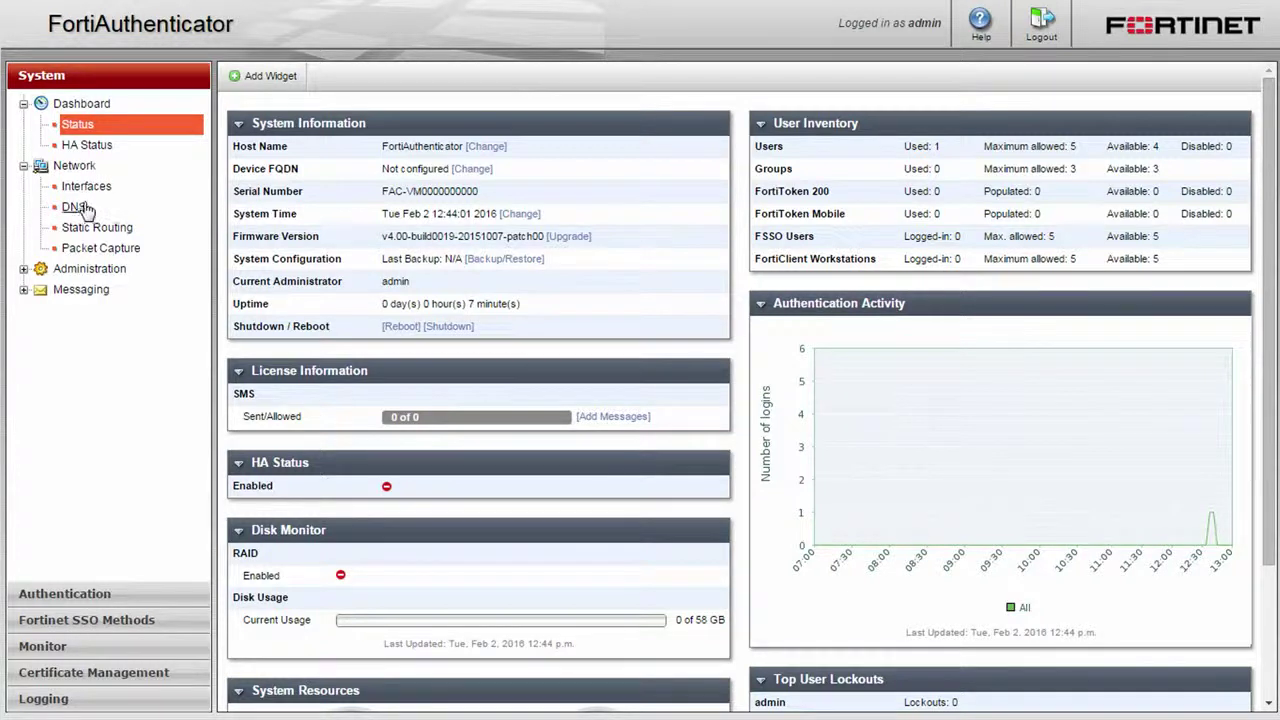
click(80, 207)
text(172.16.68.45)
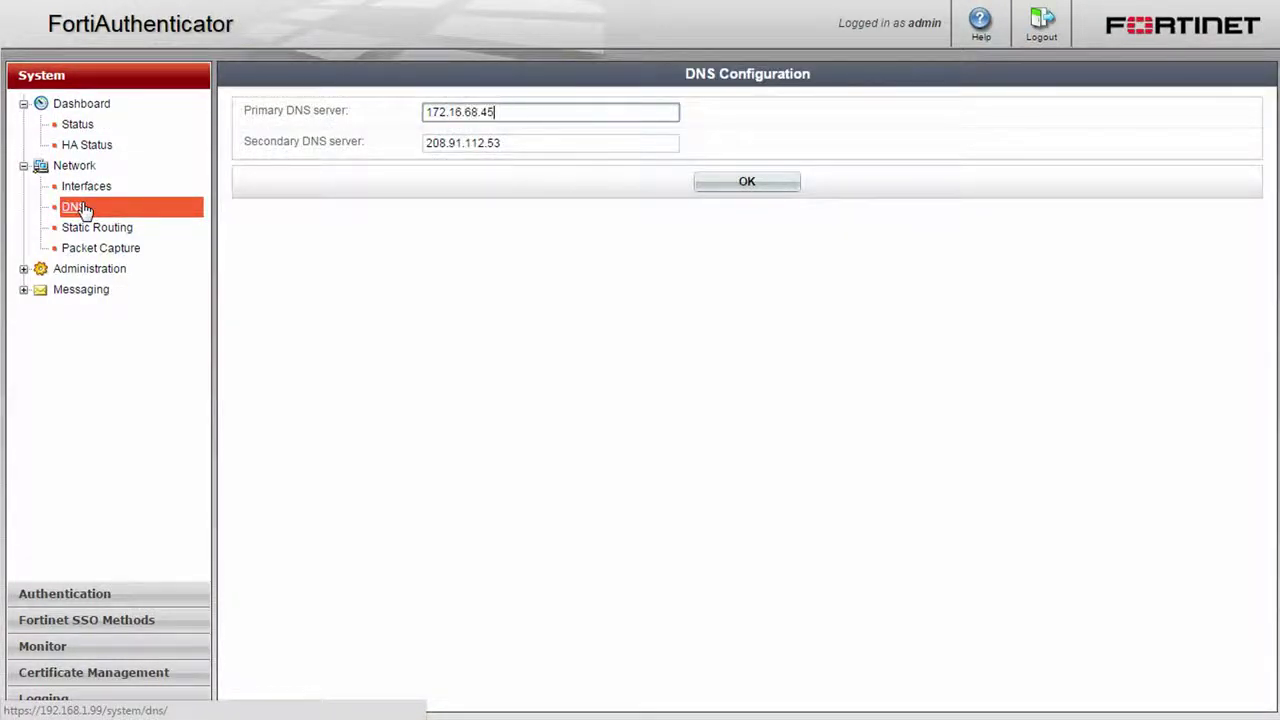
key(Tab)
text(172.16.68.45)
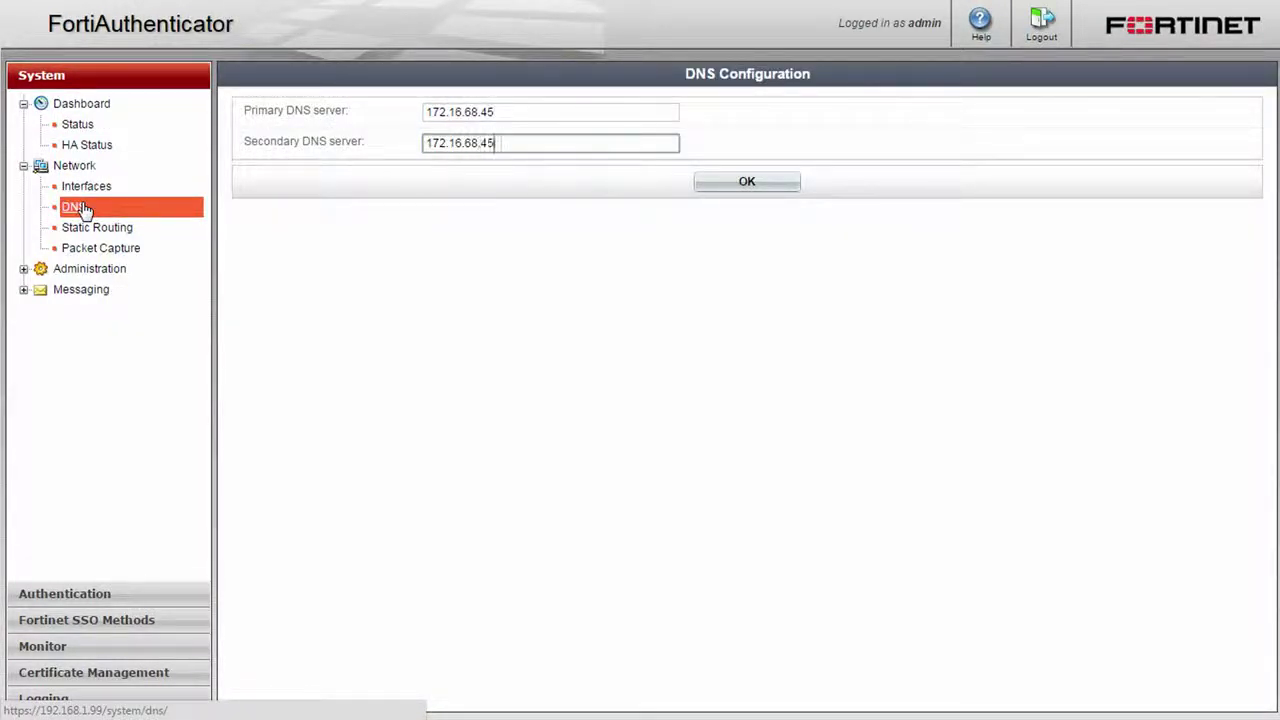
click(738, 184)
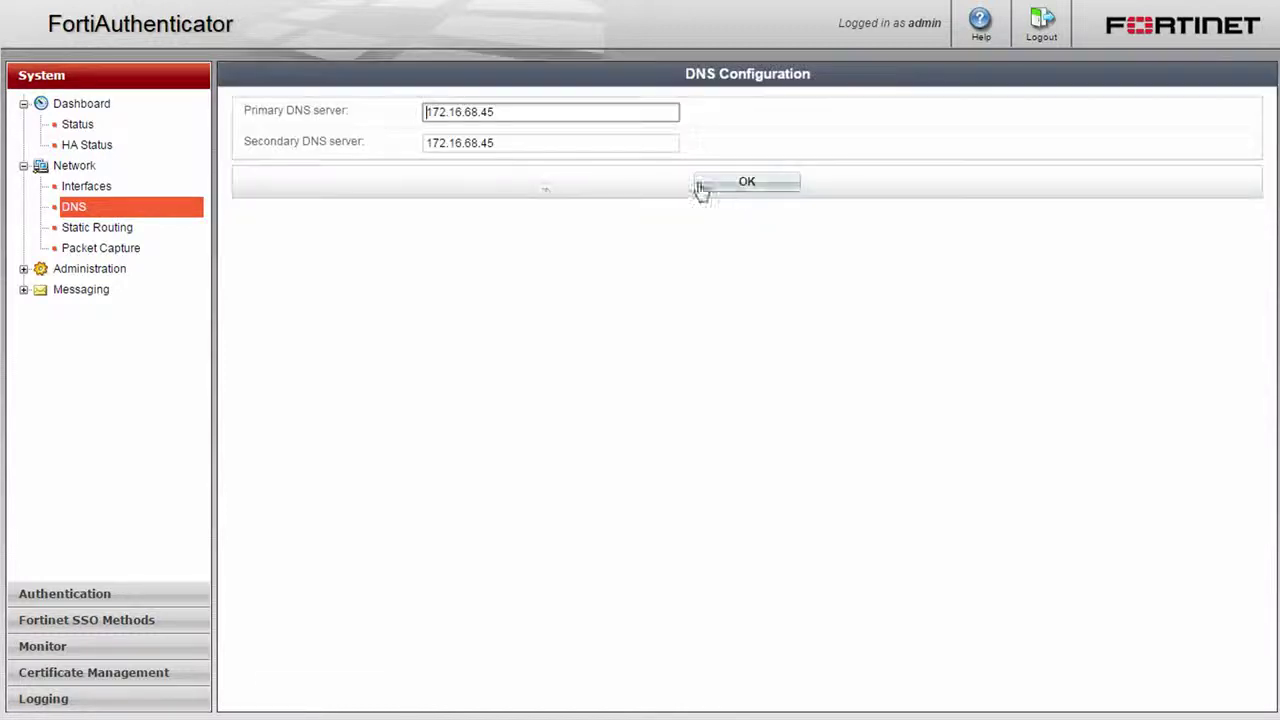
Change port1's IPv4 address to 192.168.2.101/255.255.255.0
click(113, 190)
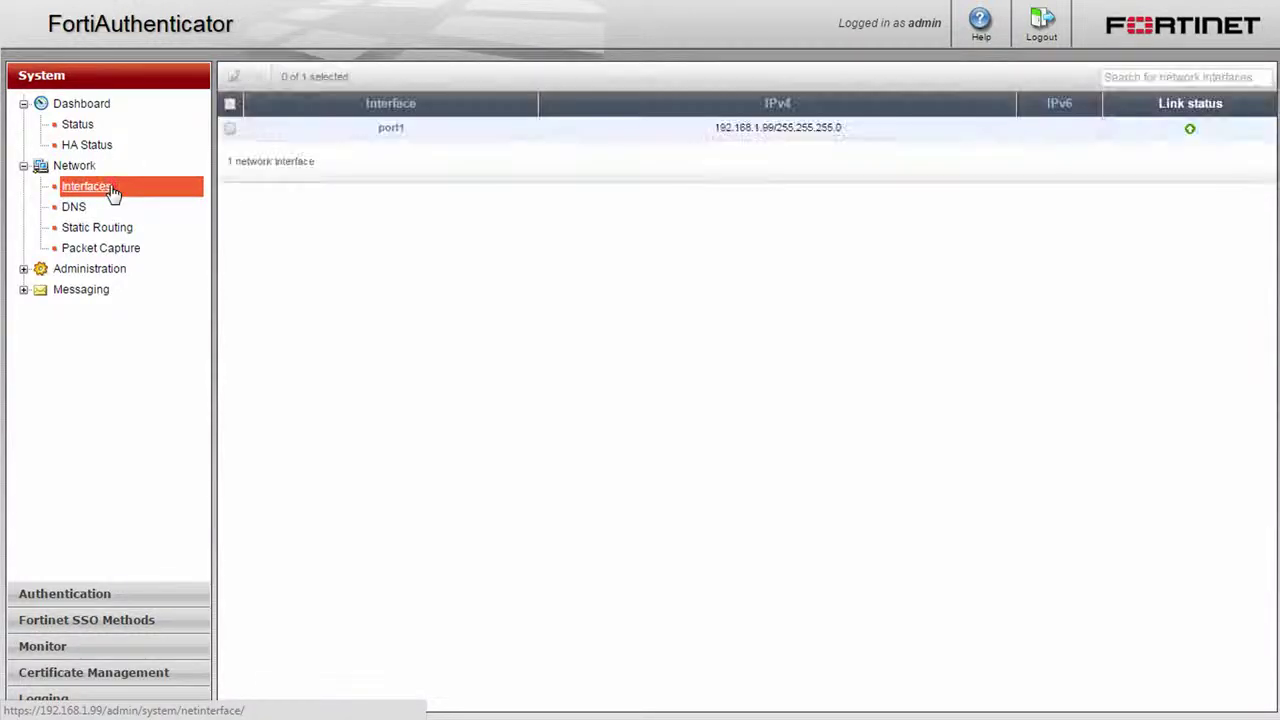
click(392, 128)
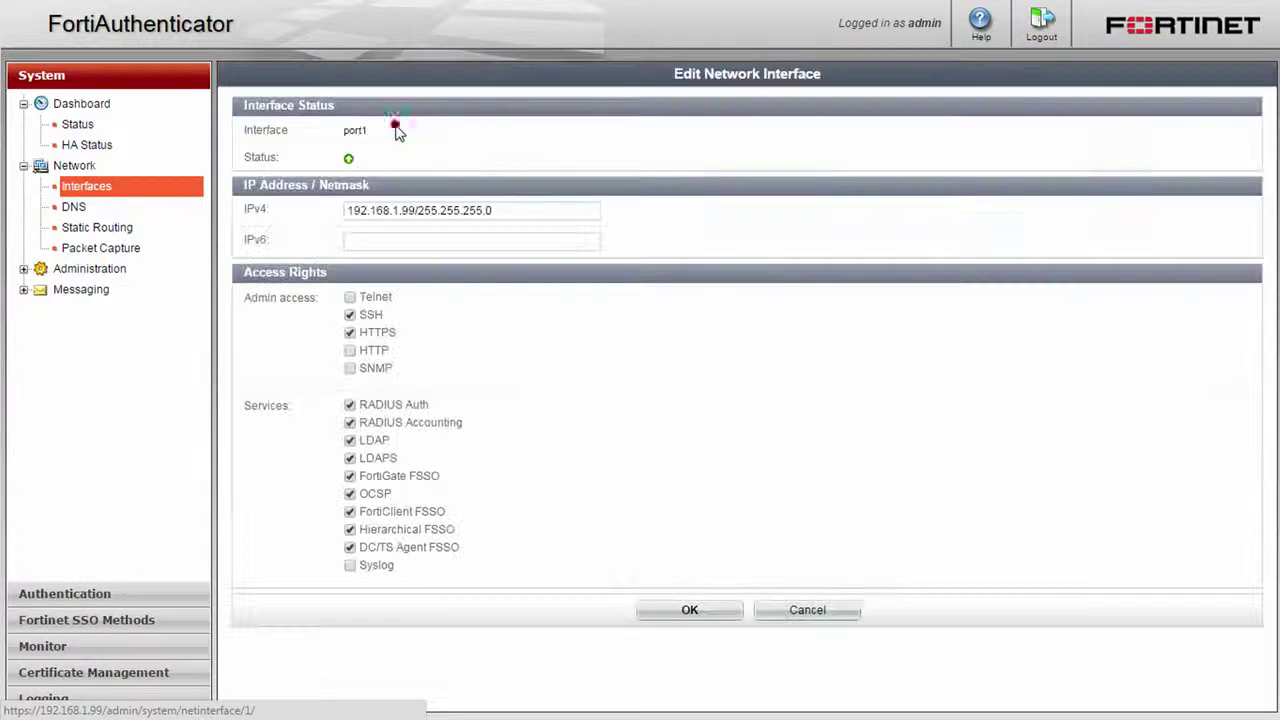
click(397, 211)
key(ctrl+a)
text(192.168.2.101/2)
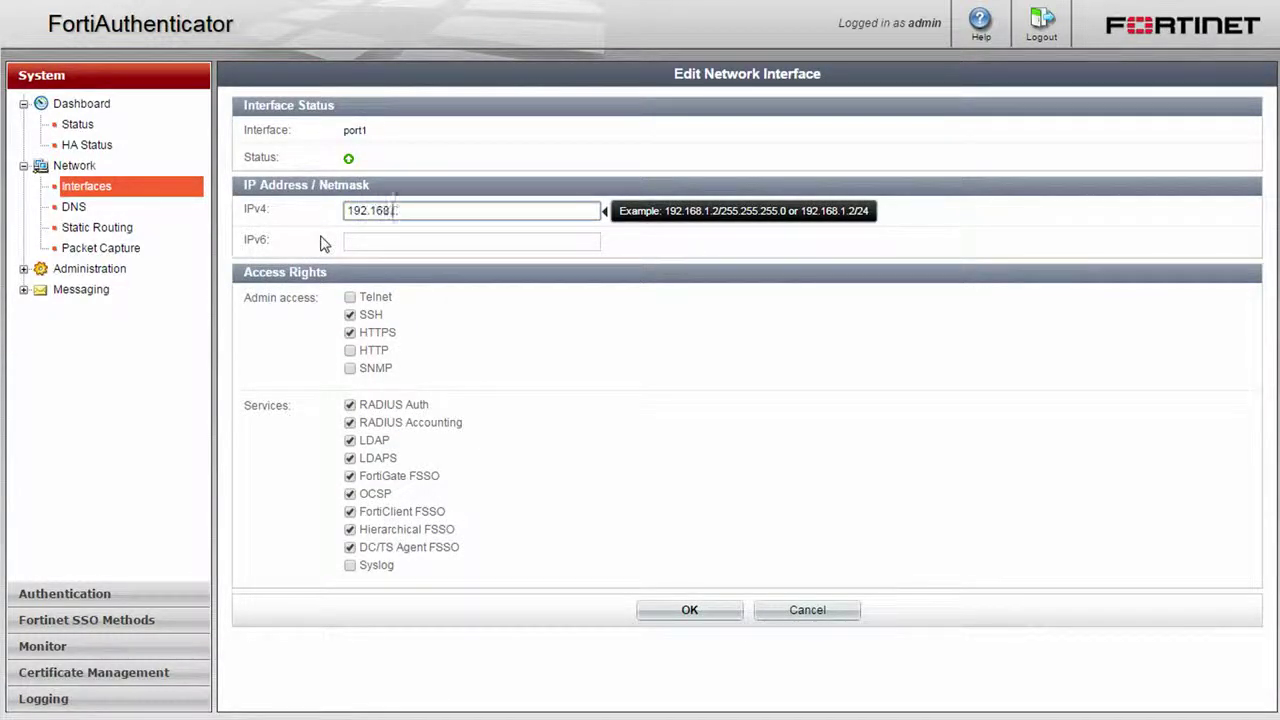
text(55.255.255.0)
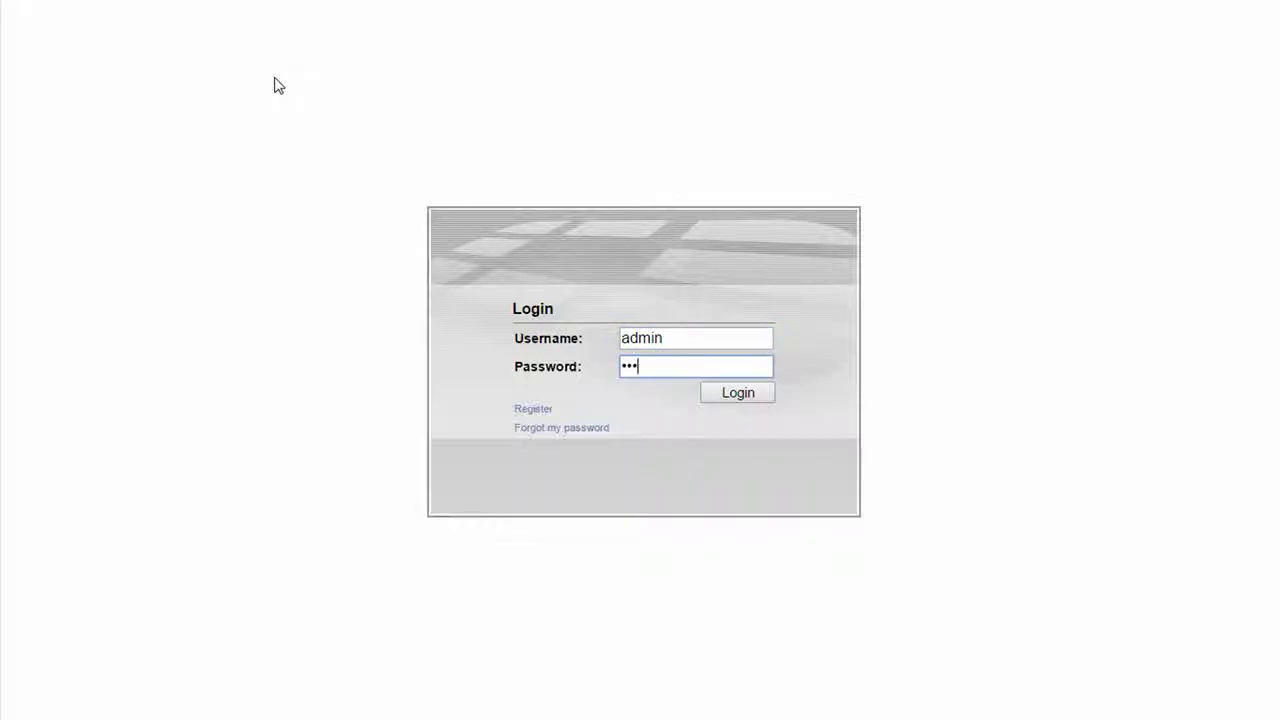
Sign back in and add static route 0.0.0.0/0 on port1 via gateway 192.168.2.254
text(*****)
click(707, 400)
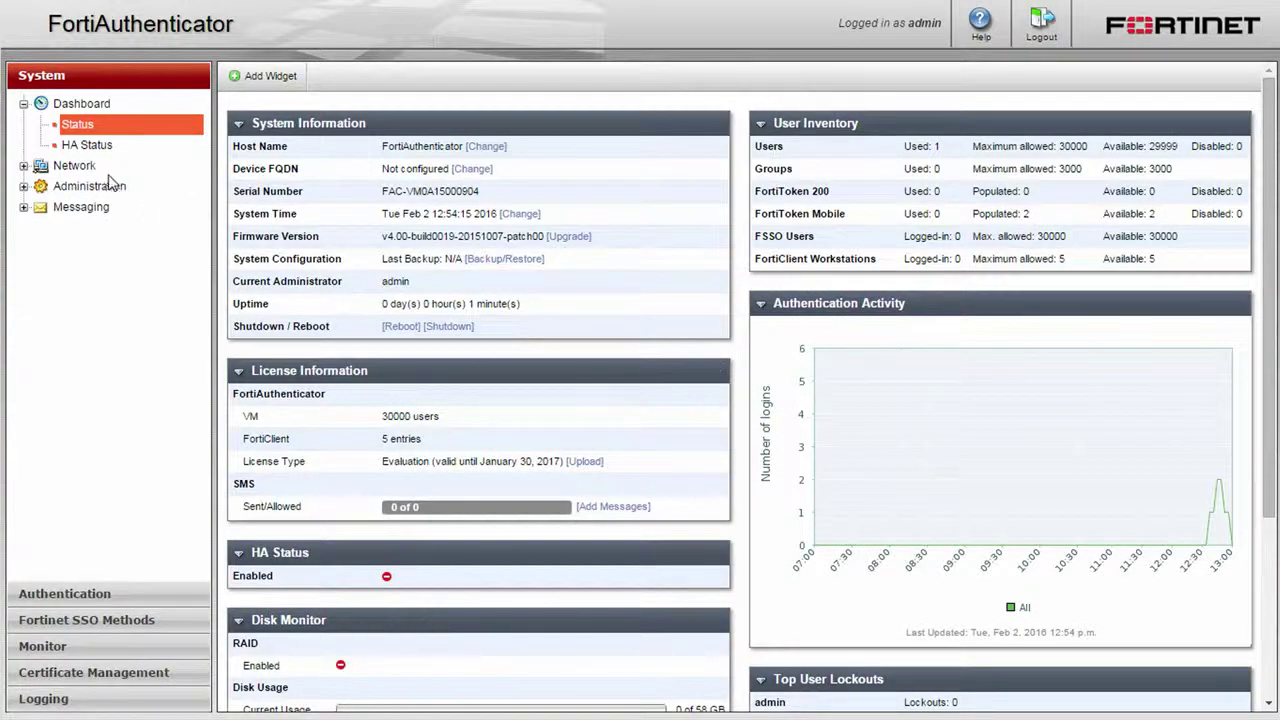
click(82, 166)
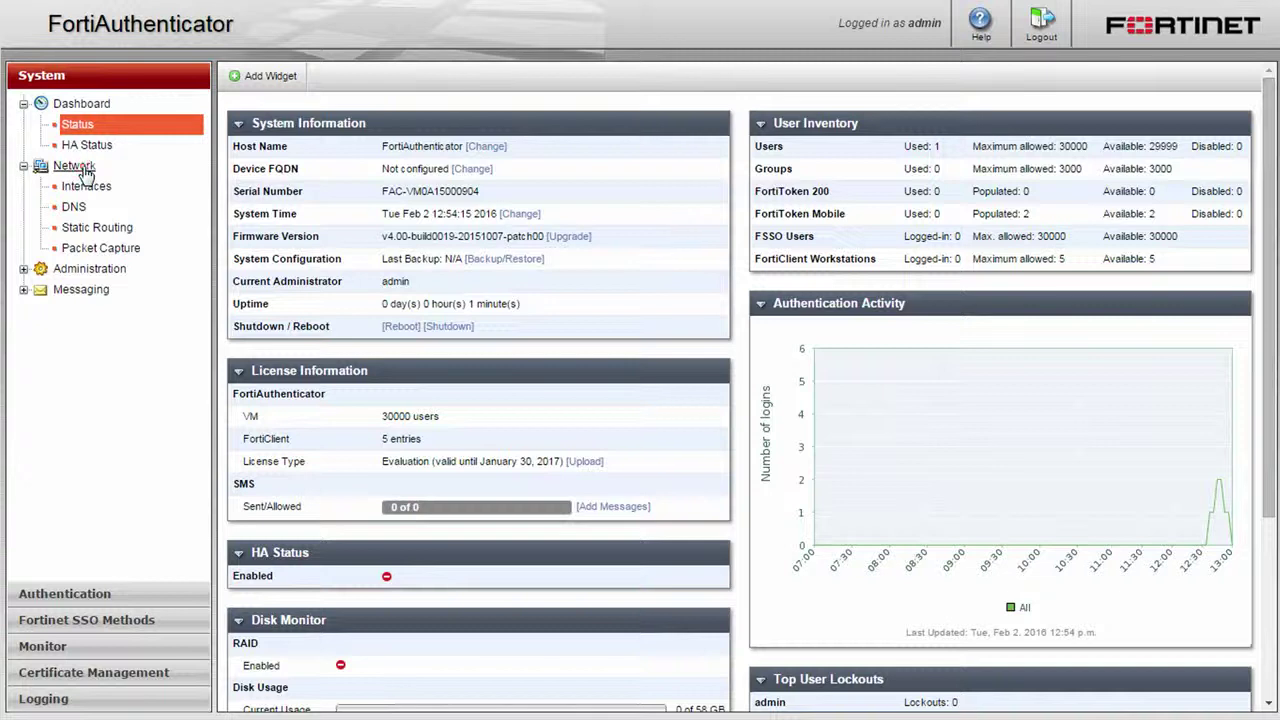
click(96, 228)
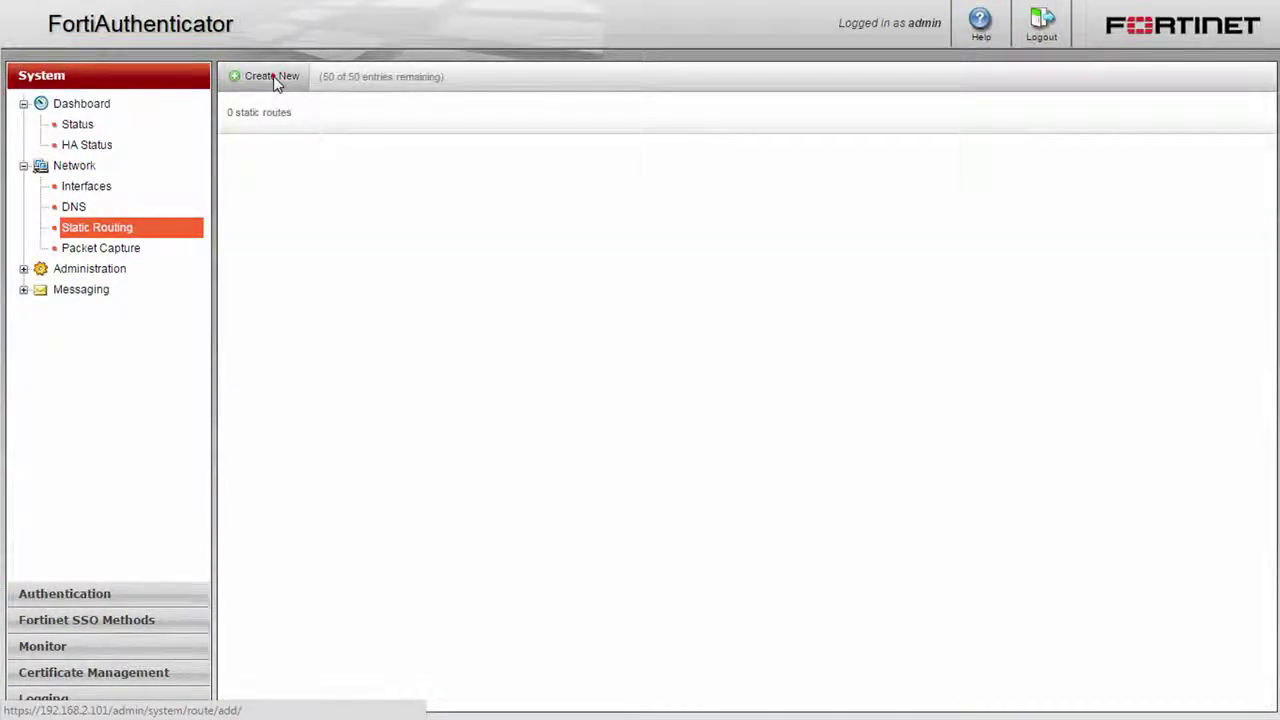
click(272, 77)
click(485, 175)
double_click(484, 176)
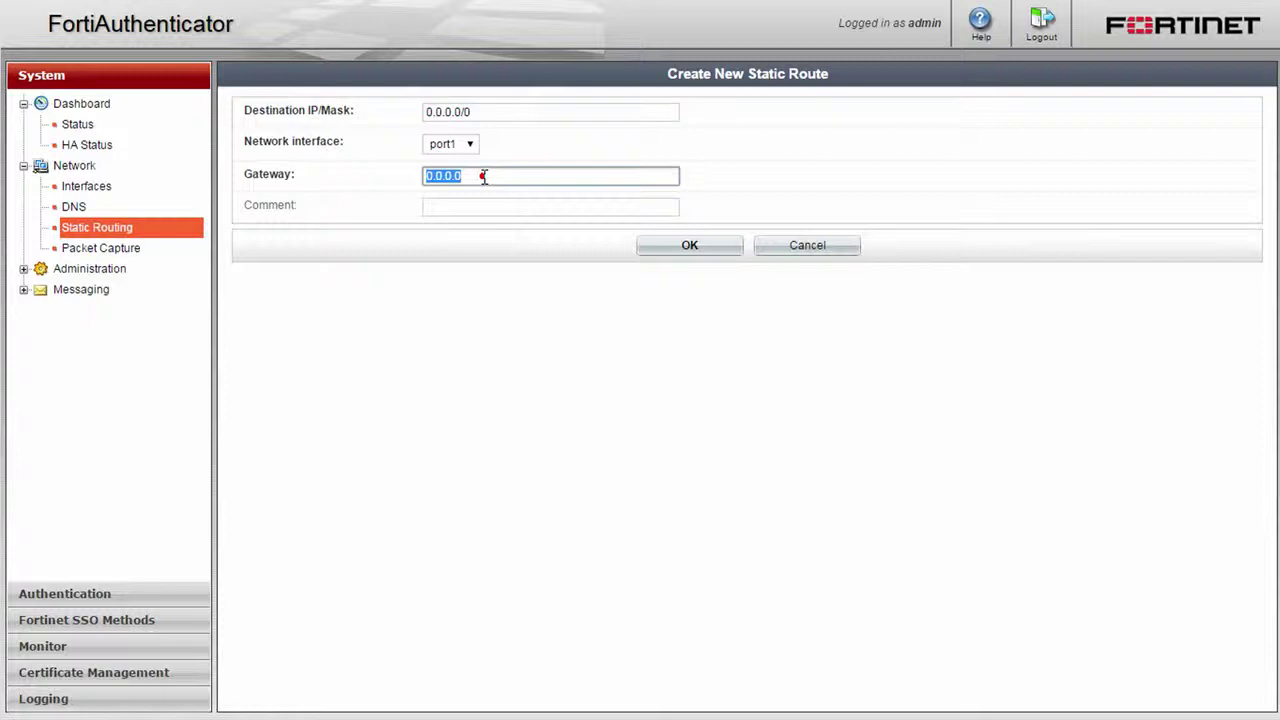
text(192.168.2.254)
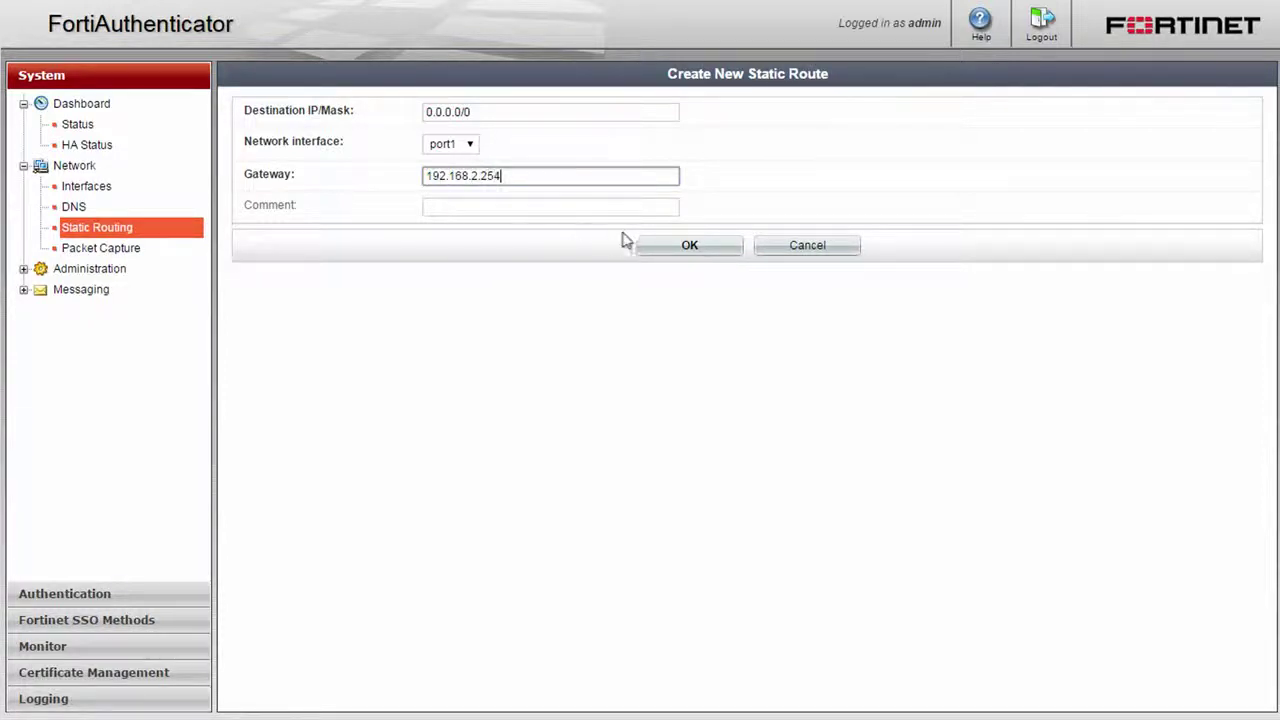
click(668, 251)
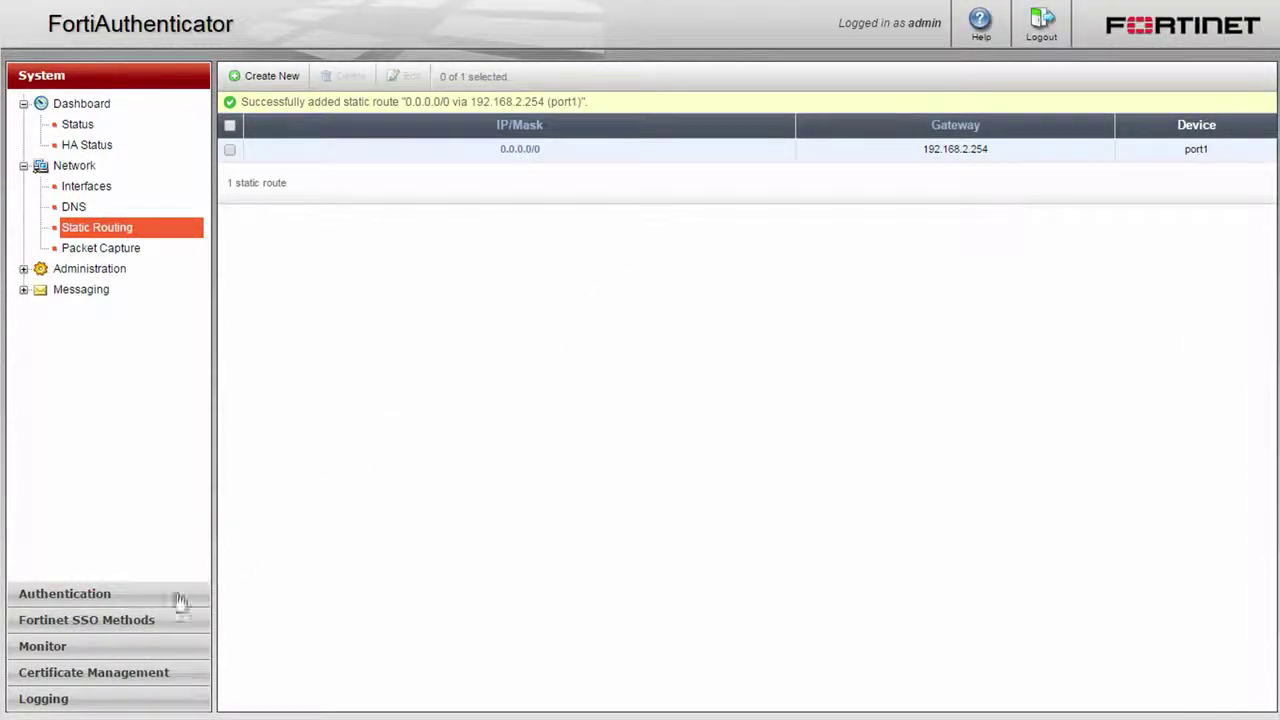
Add the emea2012s domain controller at 172.16.68.49
click(160, 621)
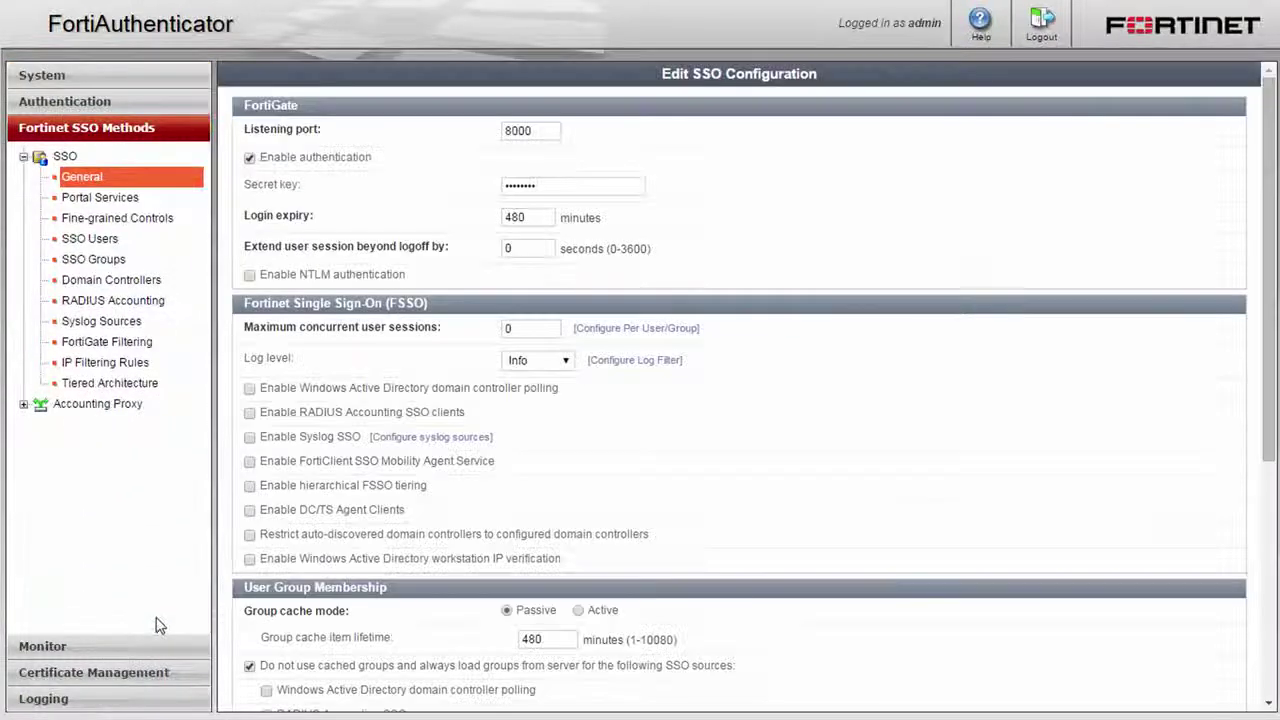
click(153, 283)
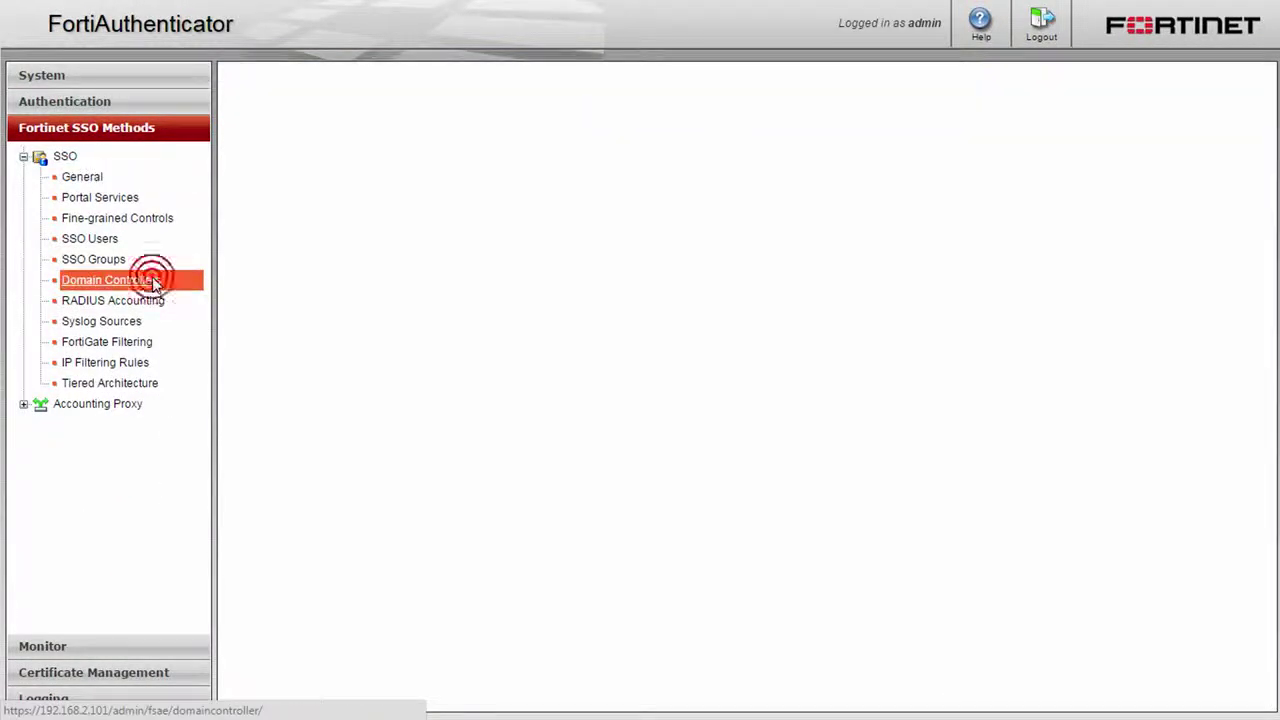
click(277, 80)
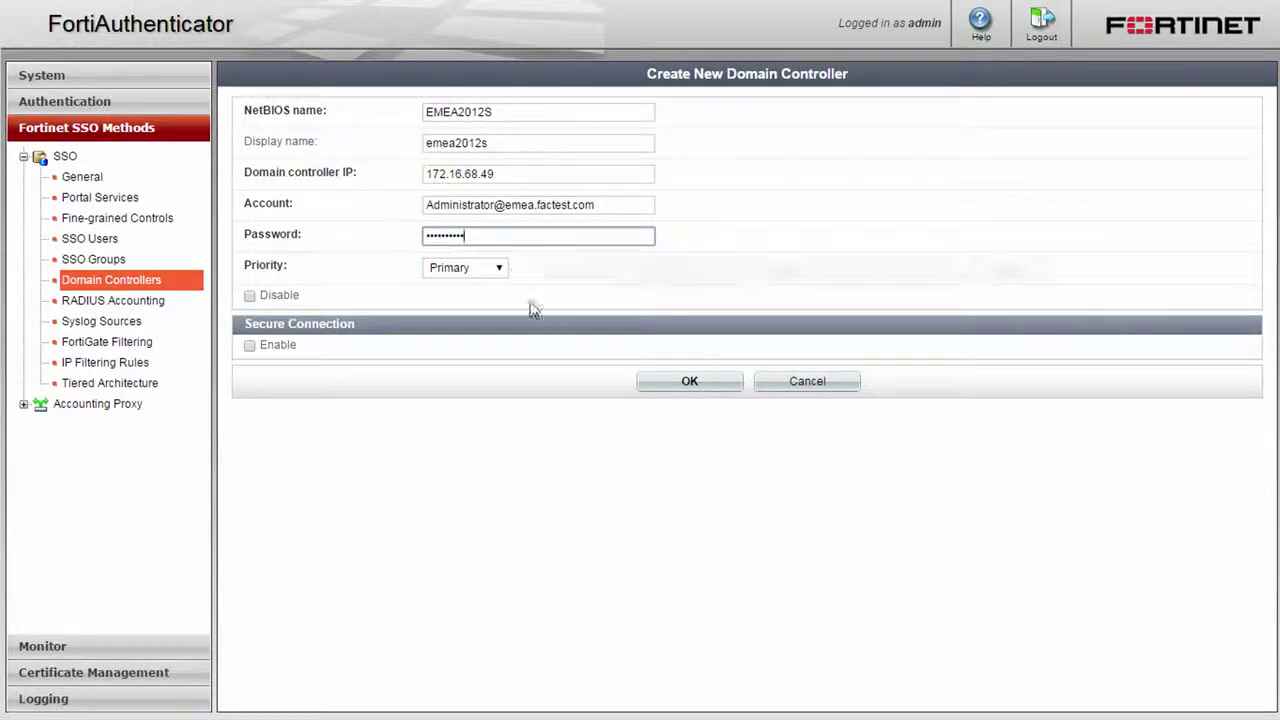
click(674, 383)
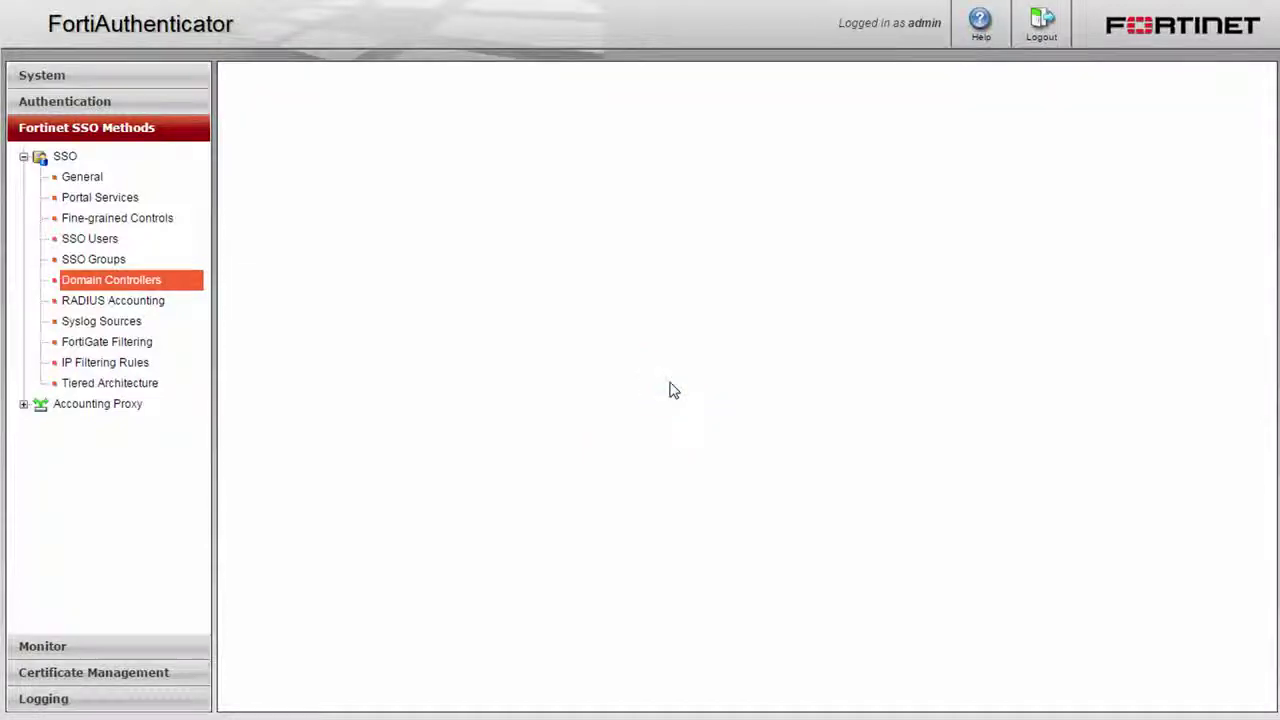
Enable Windows Active Directory domain controller polling in the general SSO settings
click(82, 177)
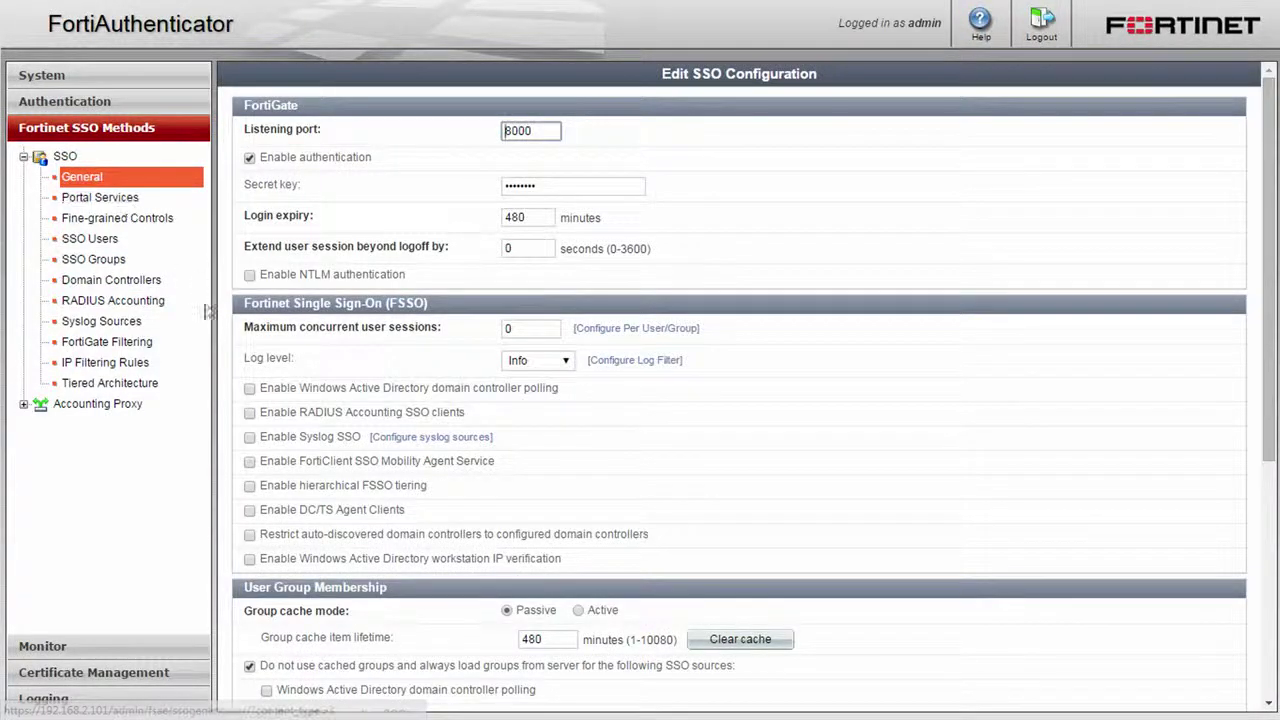
click(250, 388)
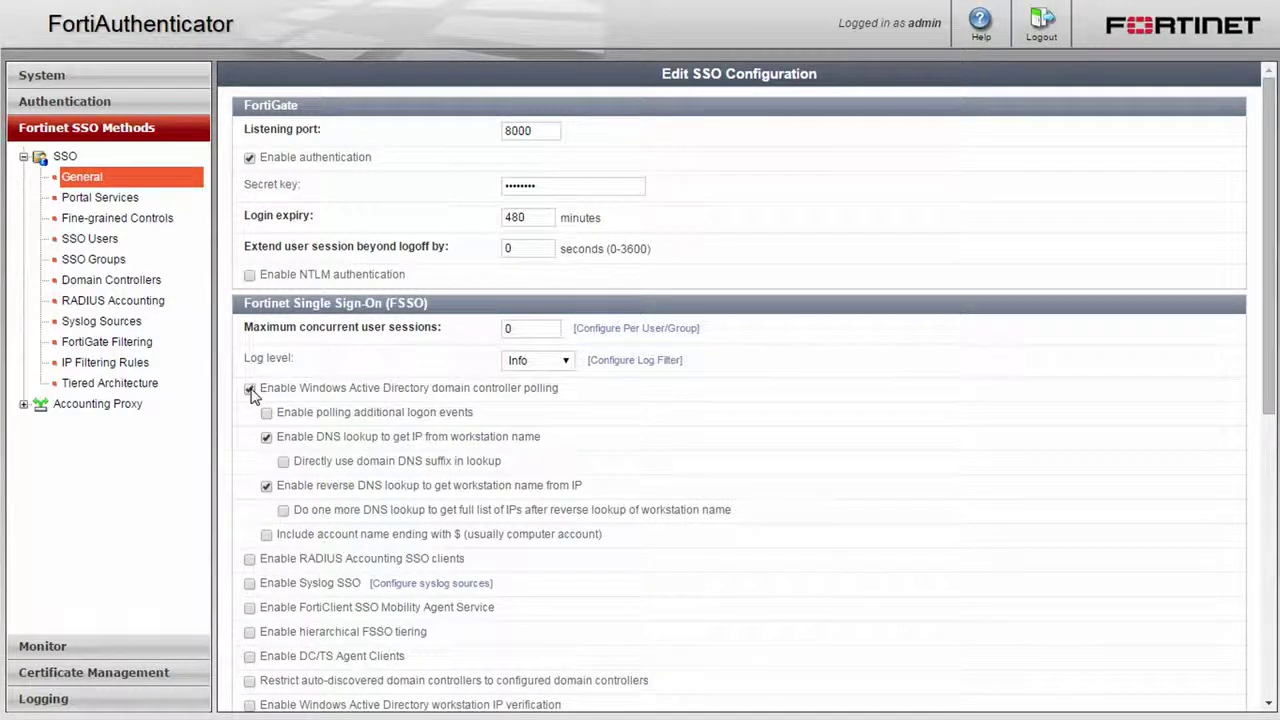
scroll(252, 391, down, 5)
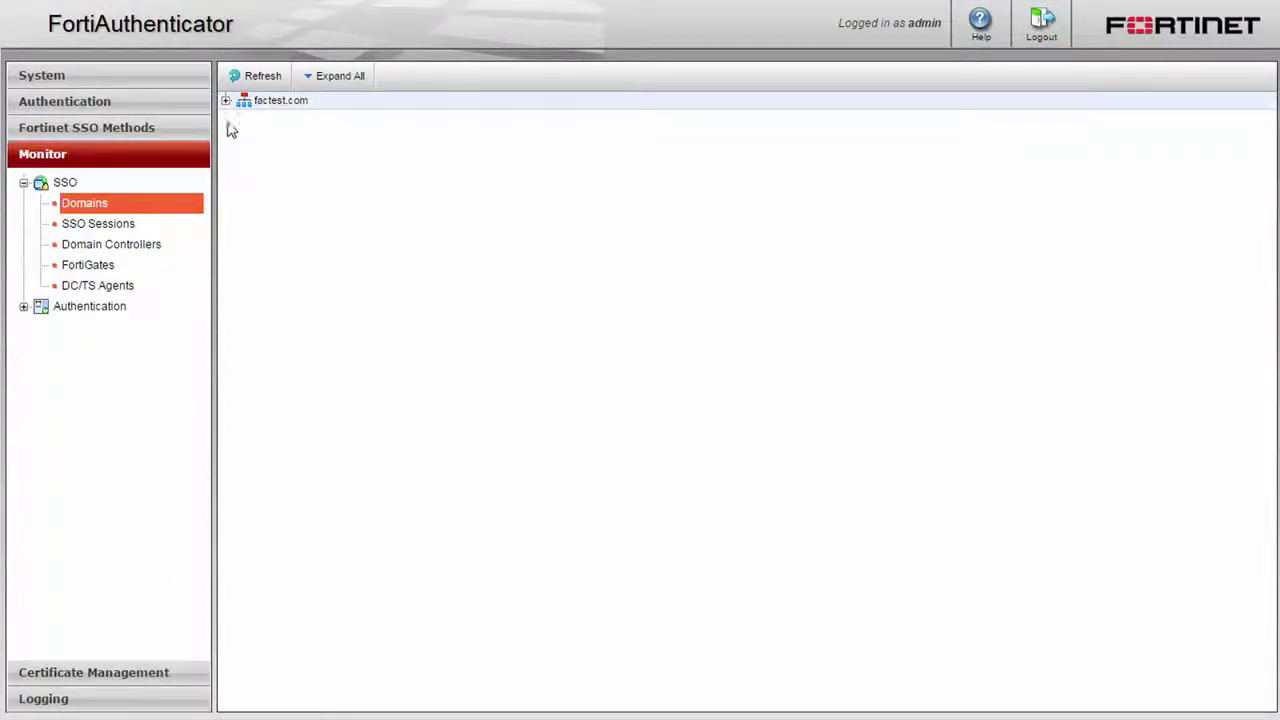
Expand factest.com and emea.factest.com, then check that domain controller 172.16.68.49 shows connected
click(226, 101)
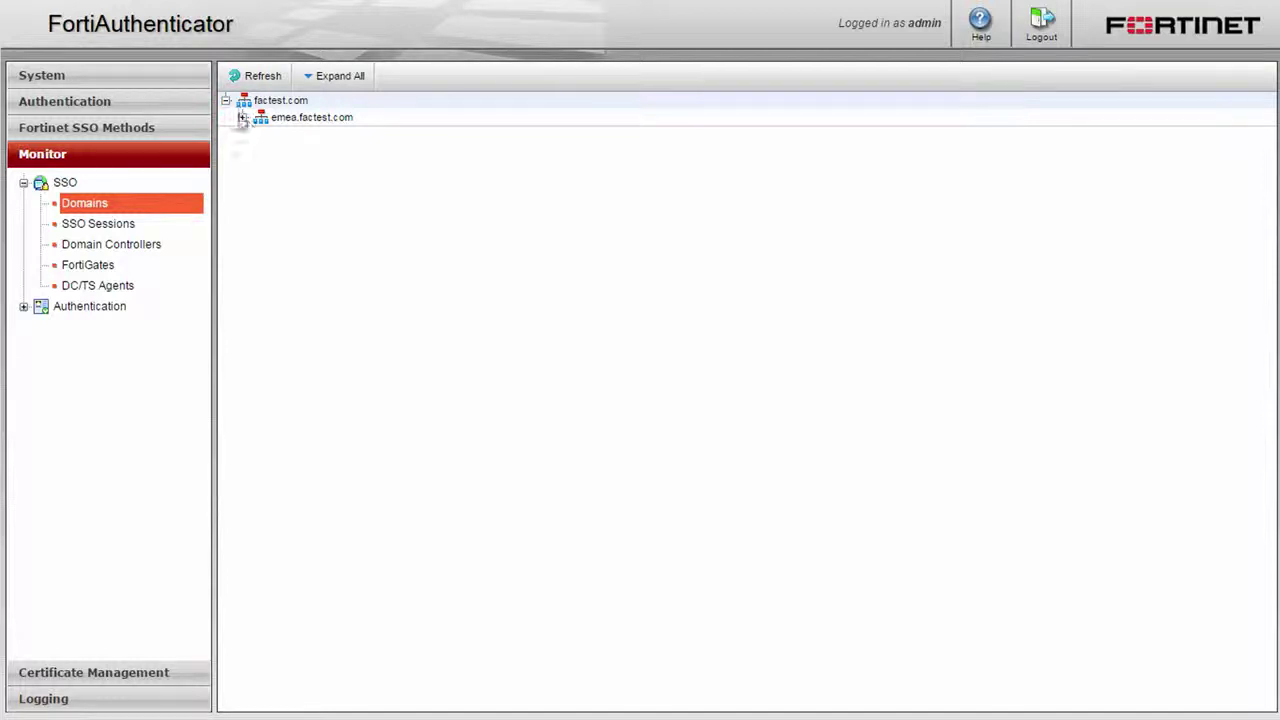
click(243, 118)
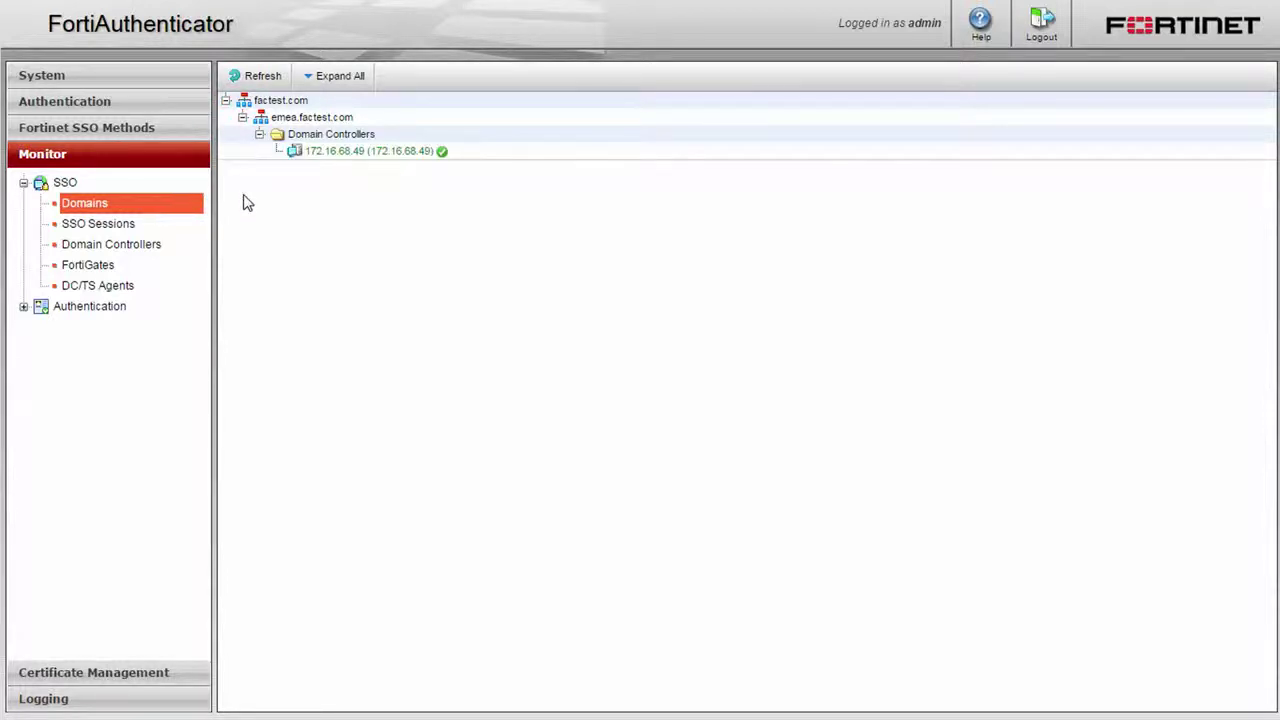
click(148, 247)
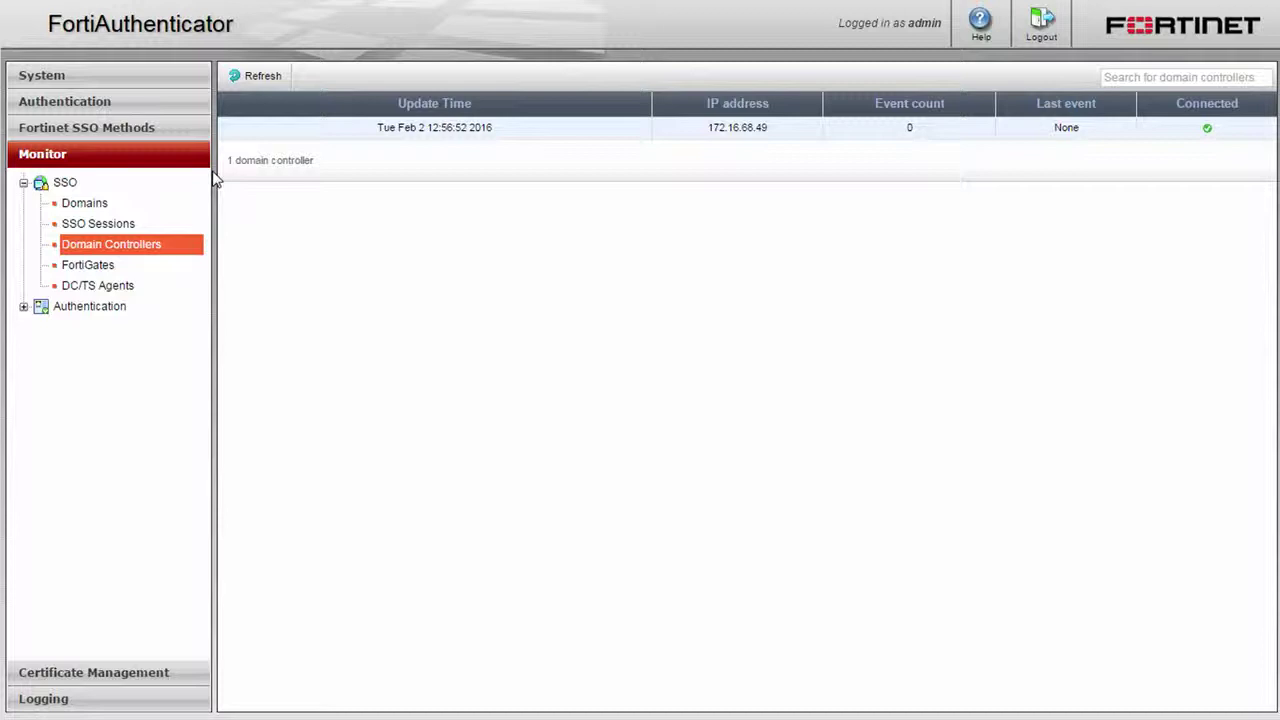
Replace the FortiGate secret key in the general SSO settings
click(172, 135)
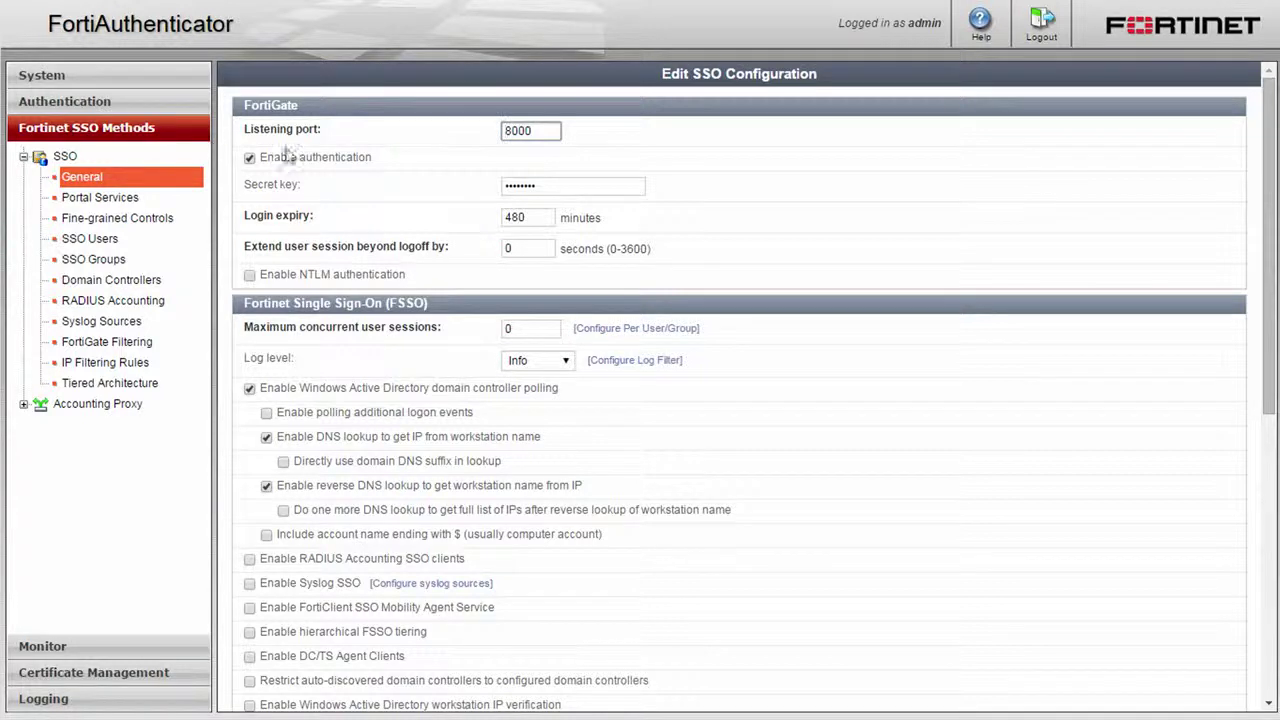
double_click(520, 186)
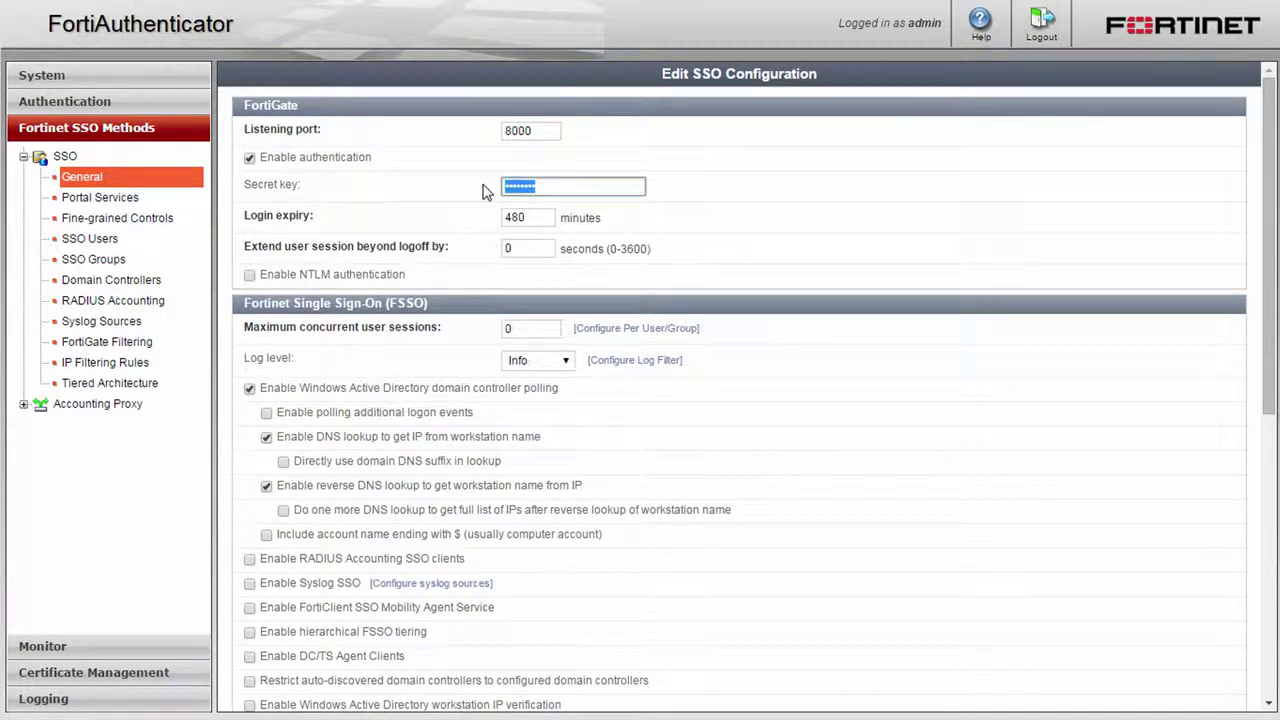
text(12)
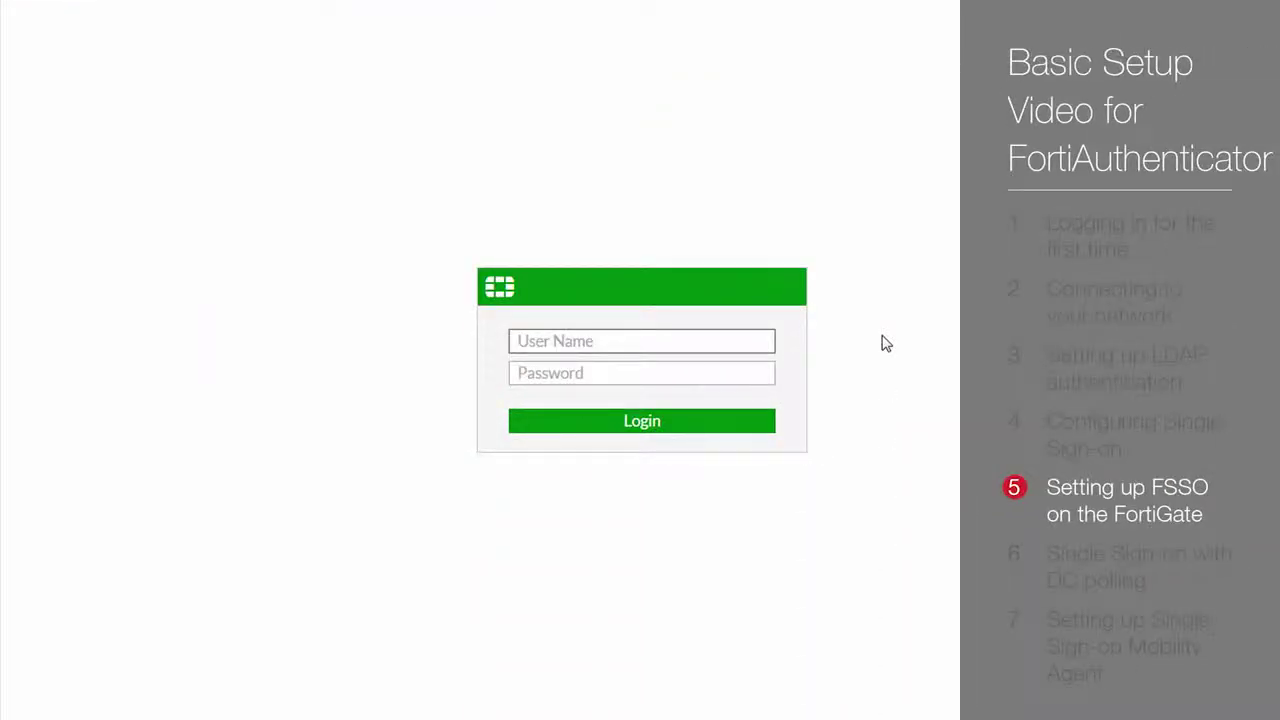
Sign in to the FortiGate web console with the admin account and its password
text(admin)
key(Tab)
text(fortinet)
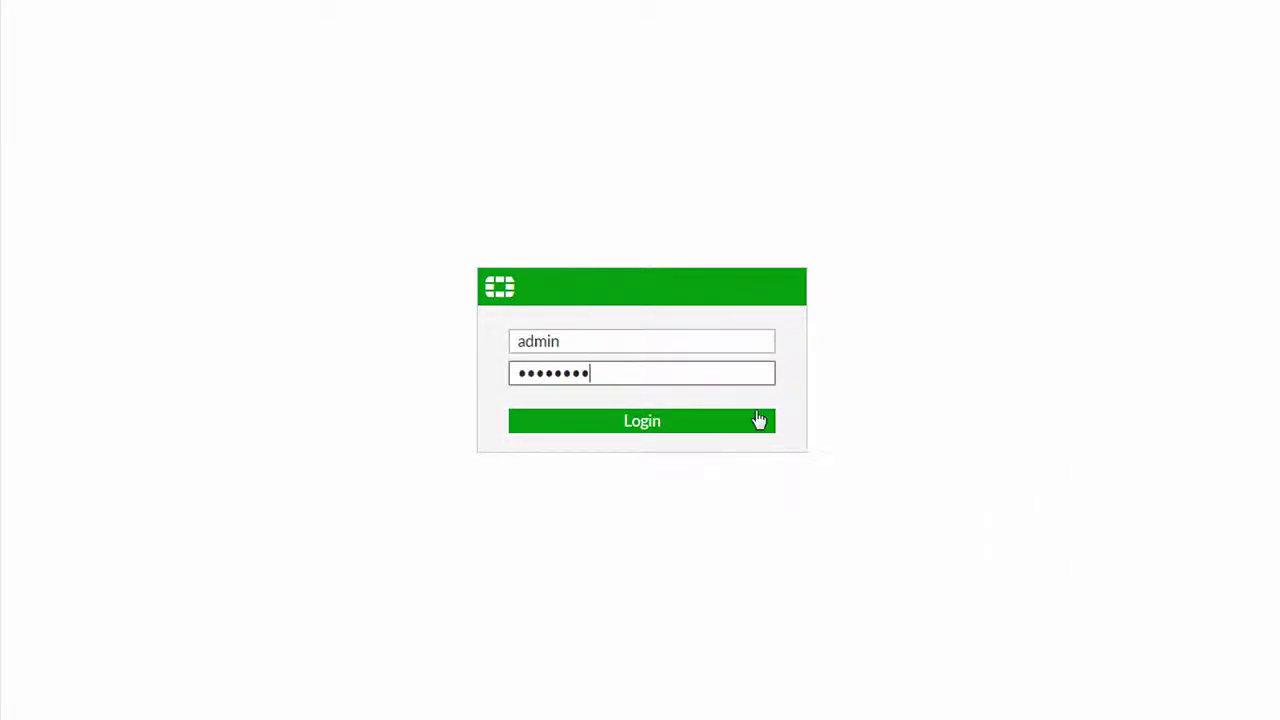
click(745, 421)
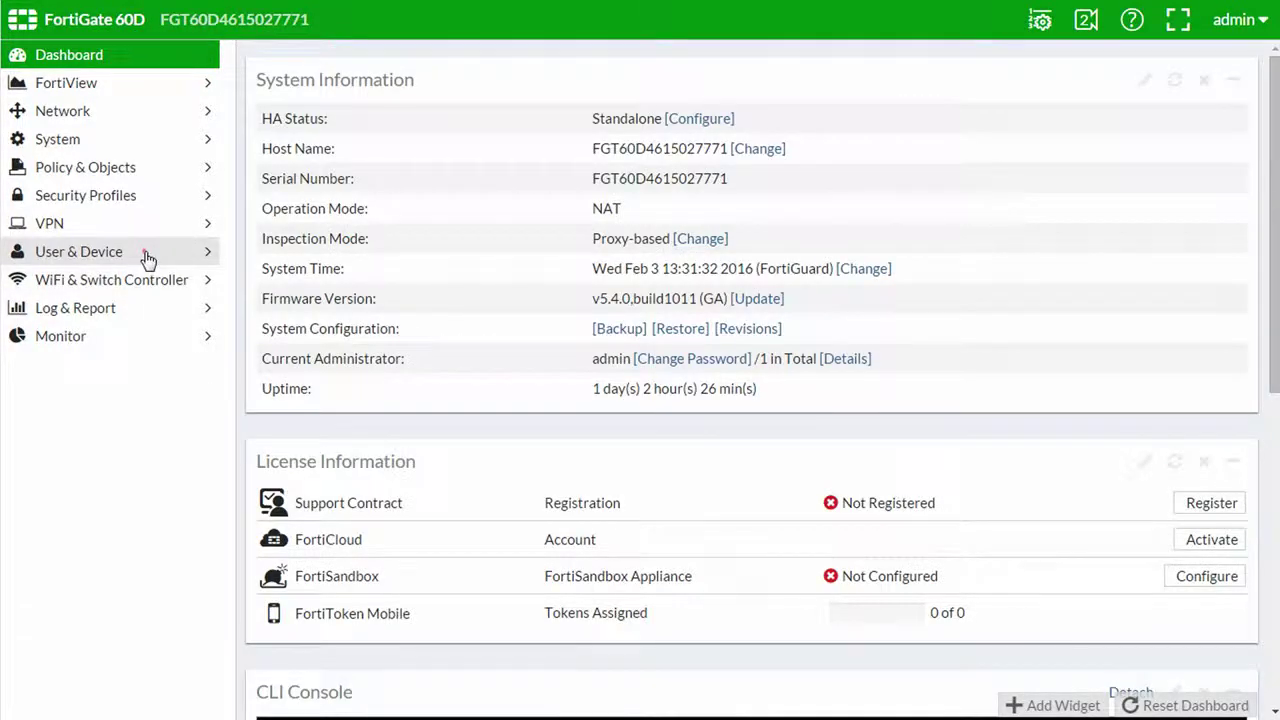
Create a Fortinet SSO Agent connector named FAC_FSSO with primary agent 192.168.2.101 and its password
click(145, 253)
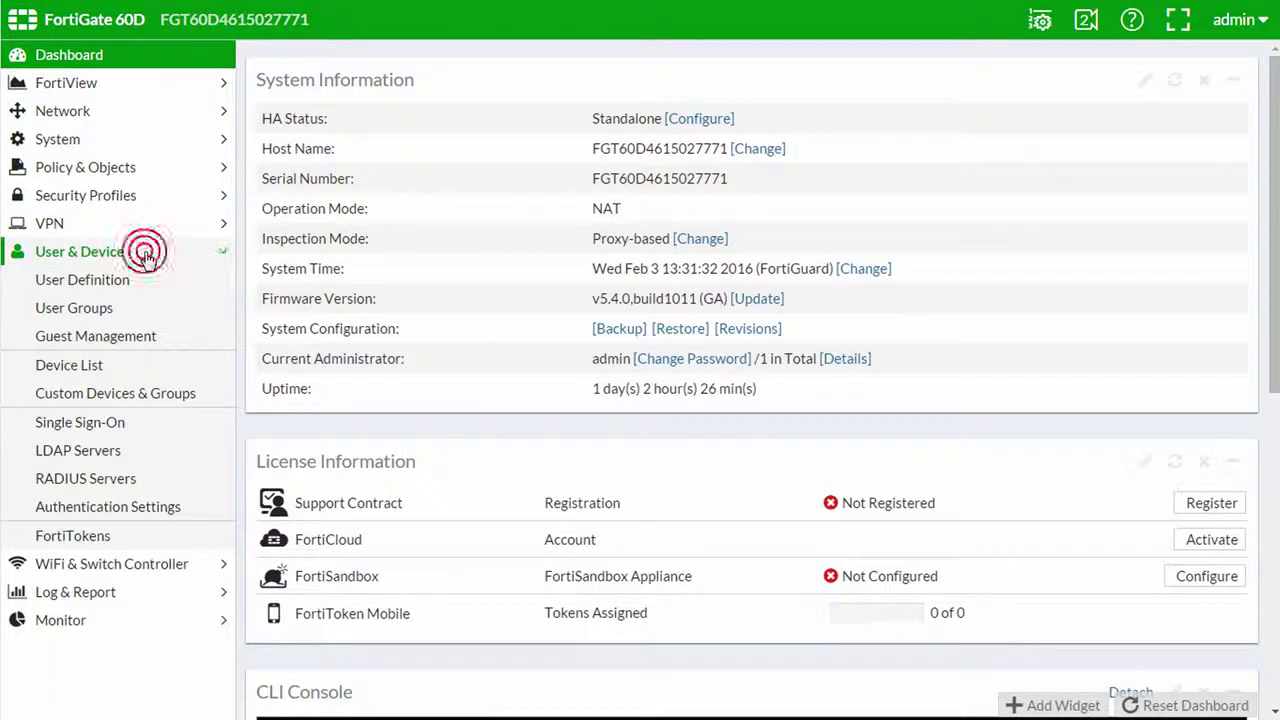
click(145, 428)
click(322, 64)
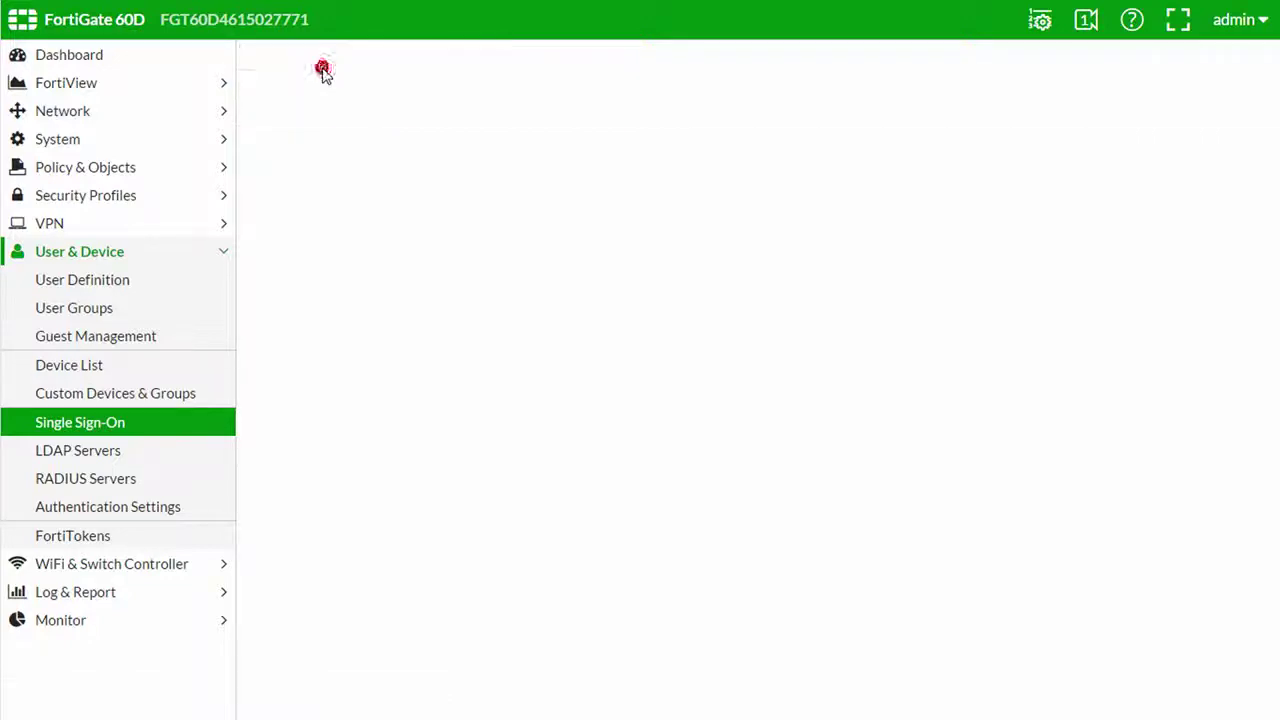
click(757, 98)
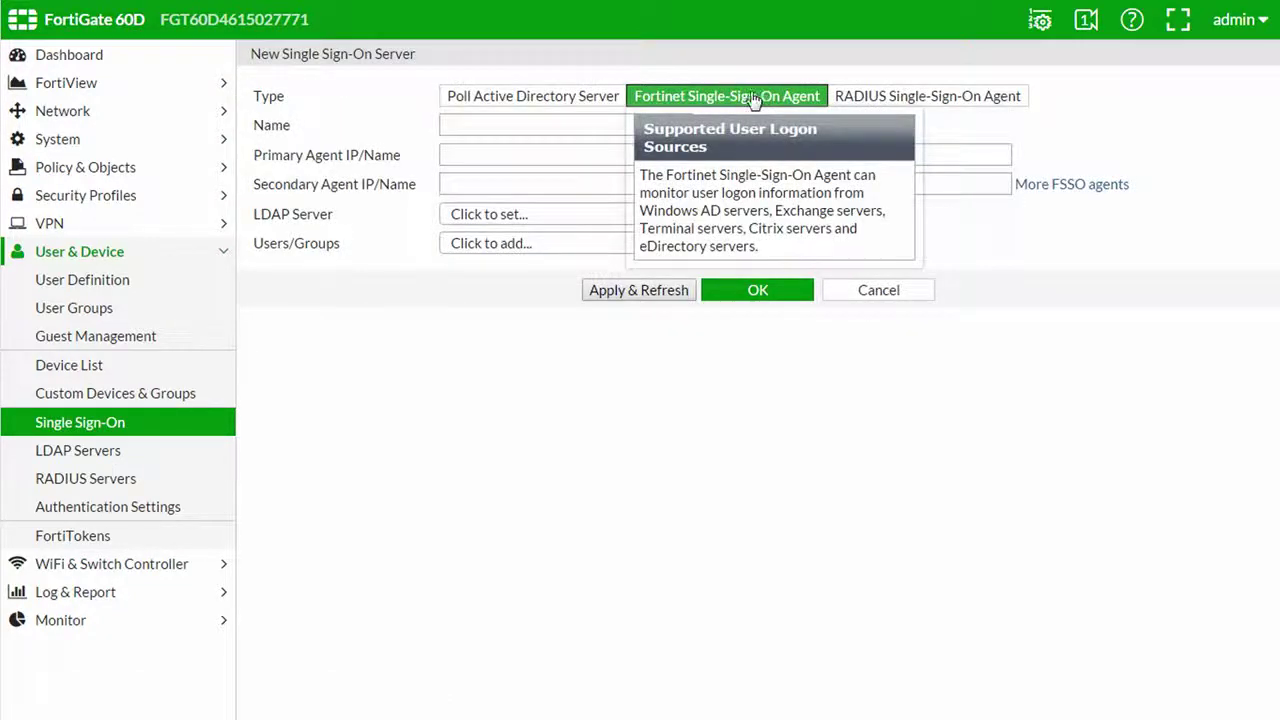
click(523, 125)
text(FAC_)
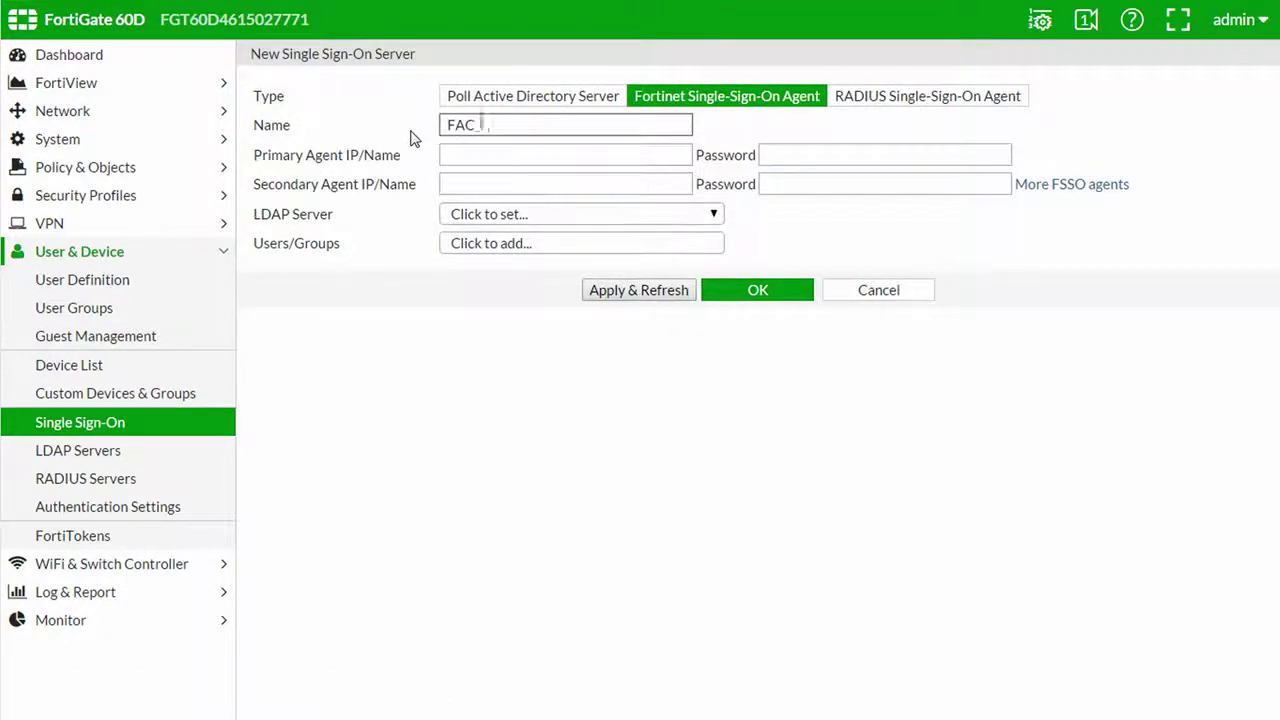
text(FSSO)
key(Tab)
text(192.168.2)
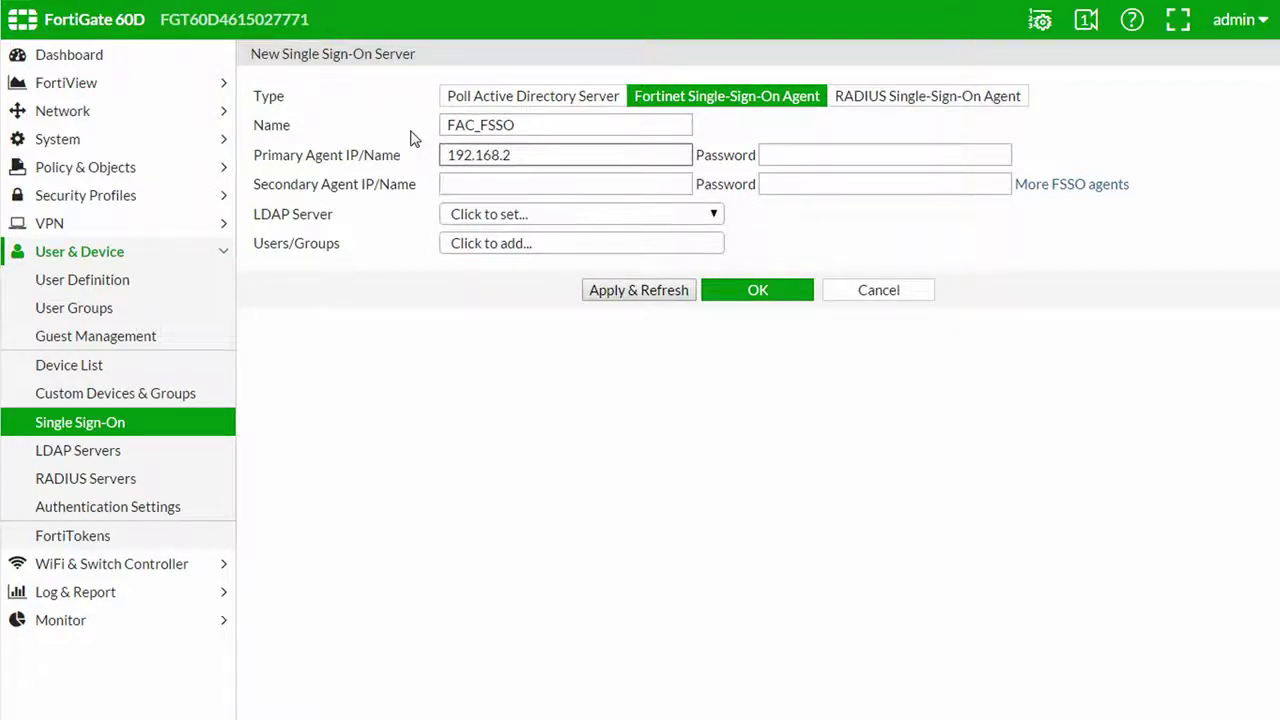
text(.101)
key(Tab)
text(******)
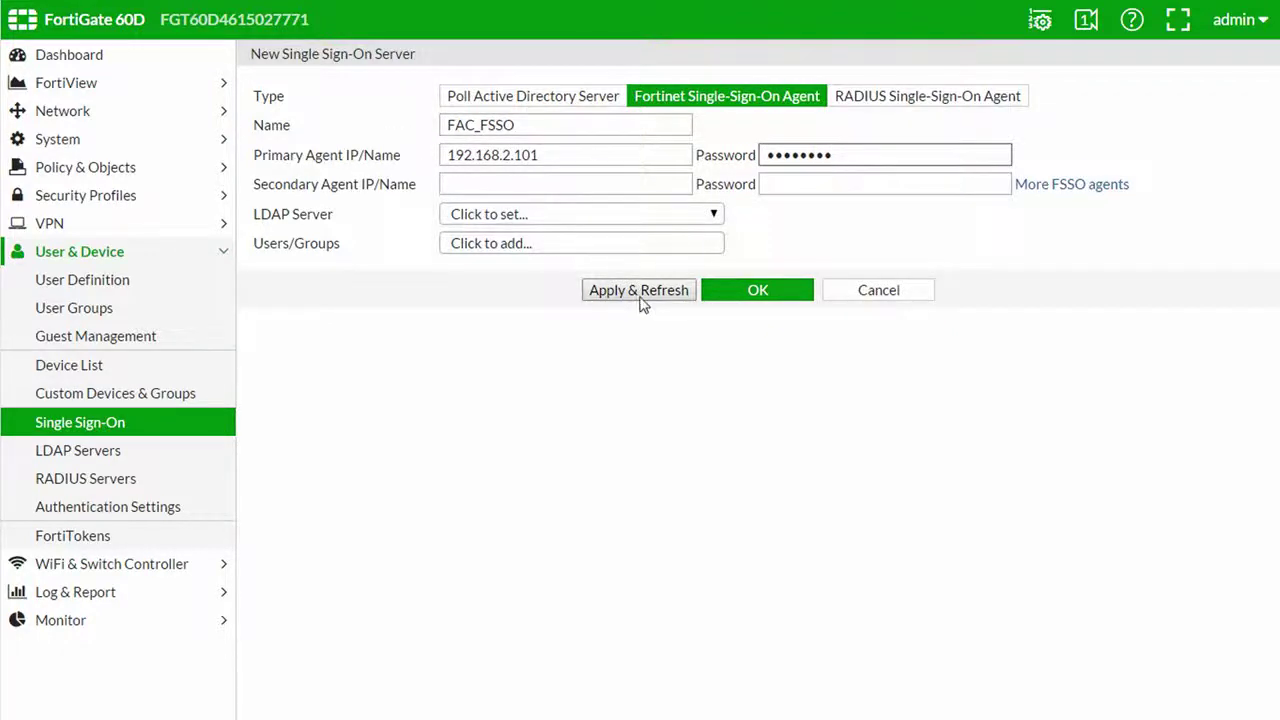
Apply and refresh FAC_FSSO so its 48 groups load, then save the connector
click(640, 295)
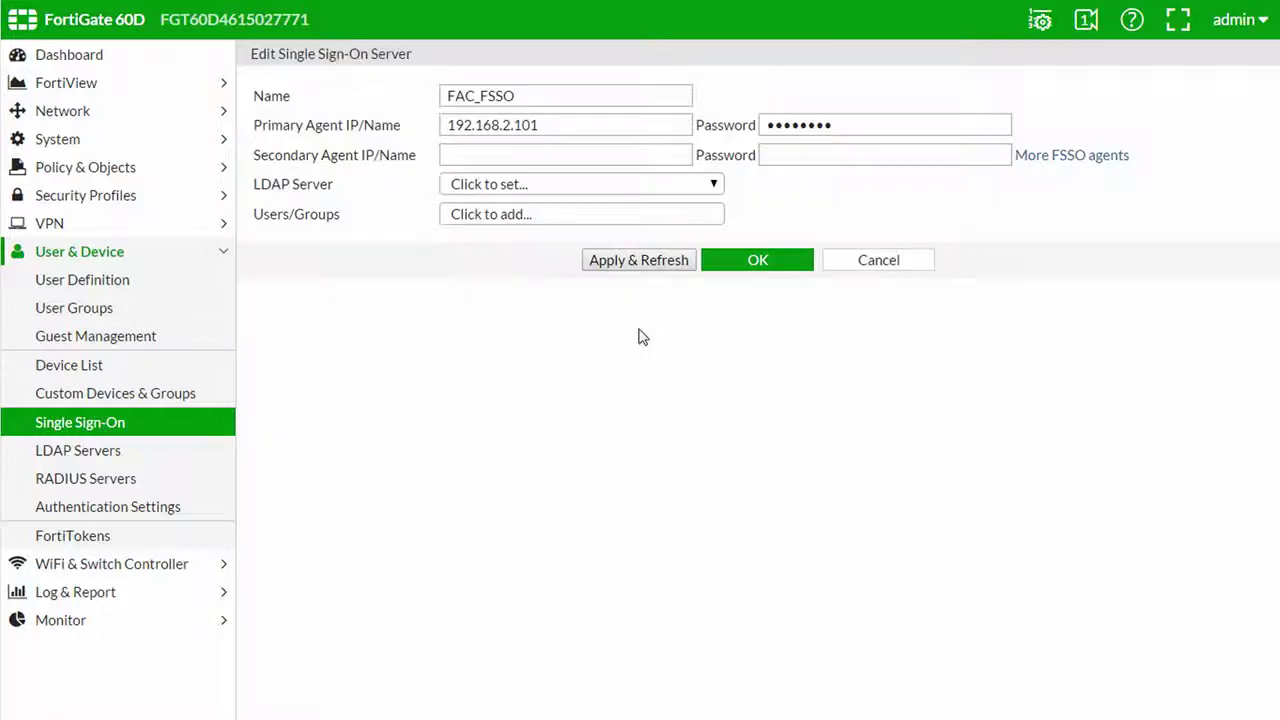
click(650, 261)
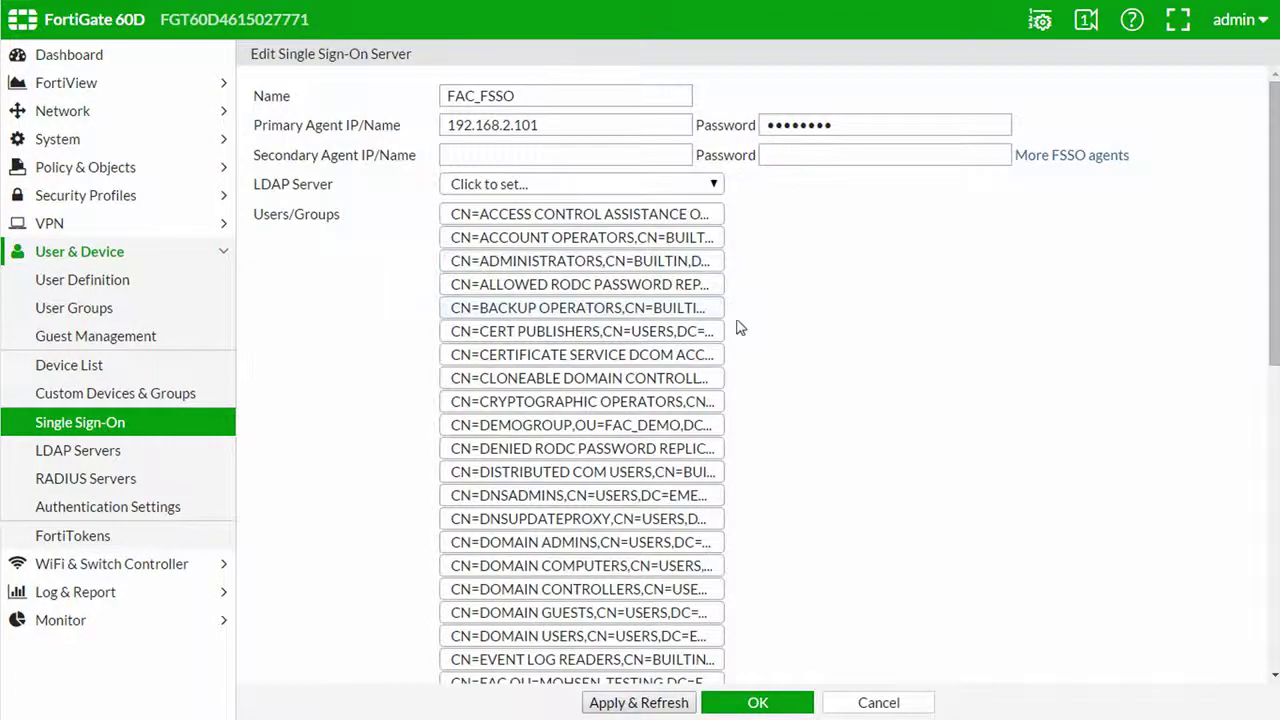
click(758, 702)
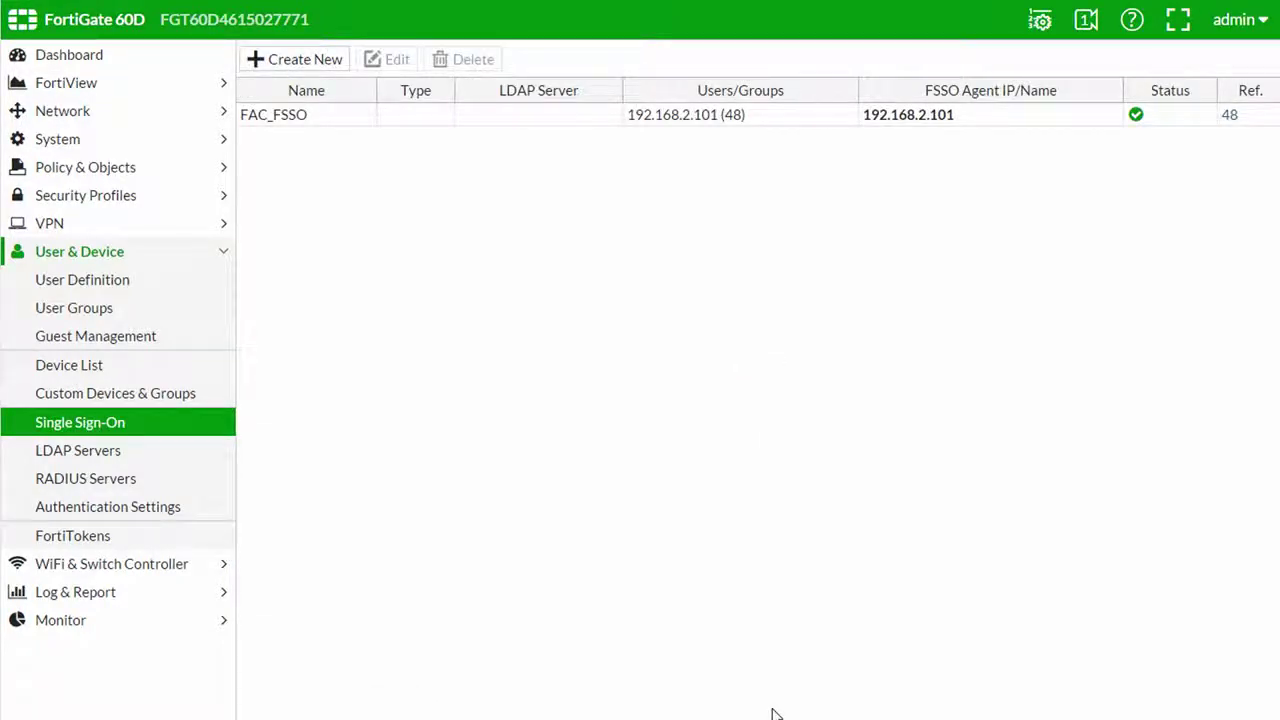
click(137, 318)
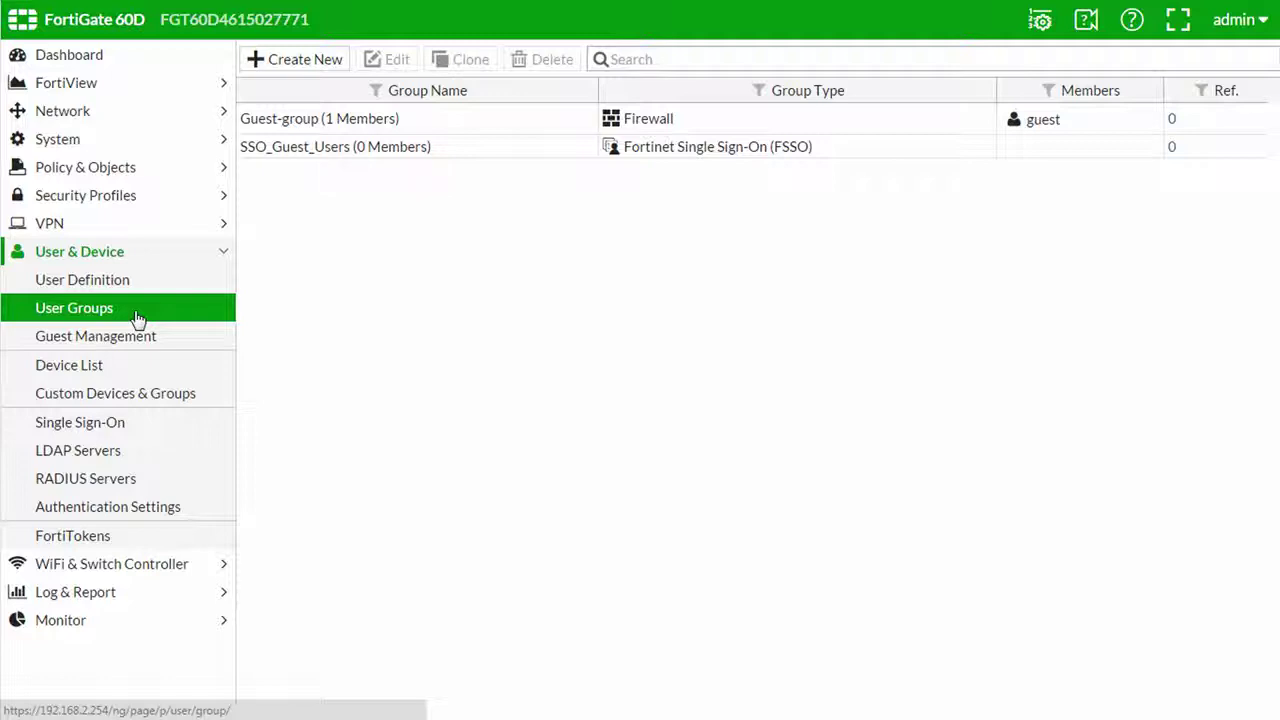
Create FSSO-type user group FSSO_Group with member CN=DEMOGROUP,OU=FAC_DEMO
click(313, 62)
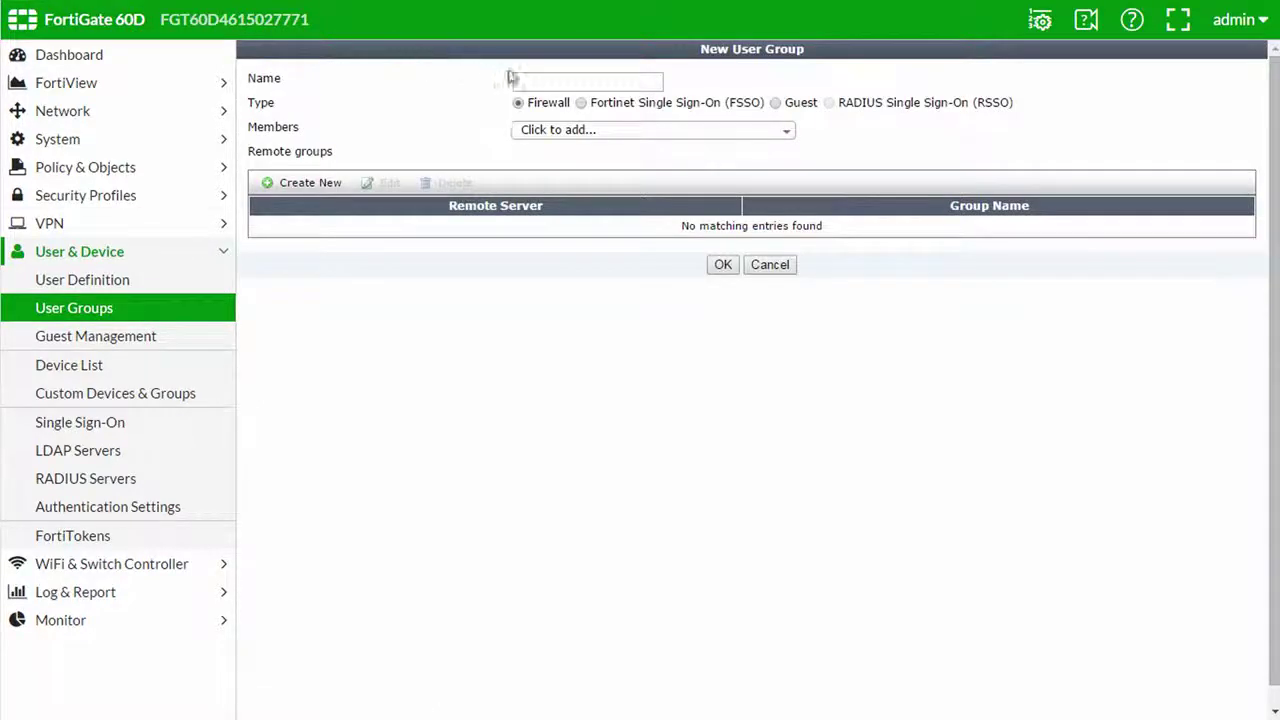
click(549, 82)
text(FSSO_Group)
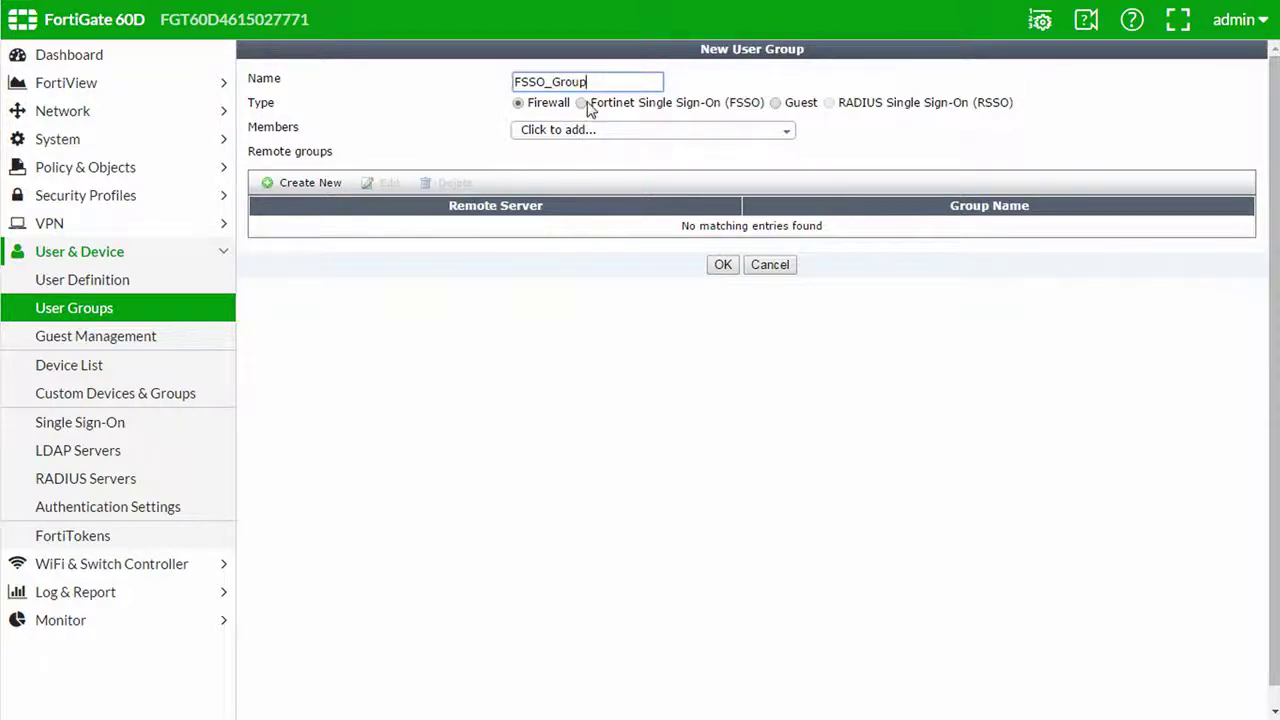
click(584, 104)
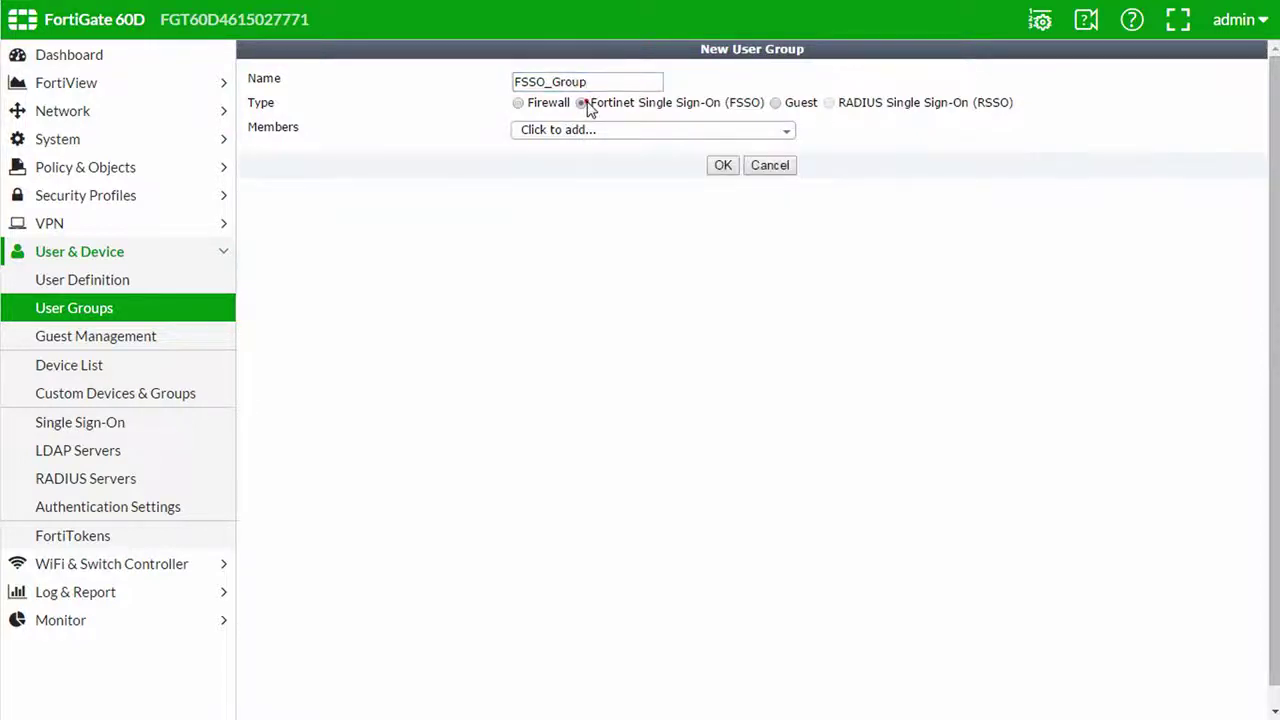
click(671, 131)
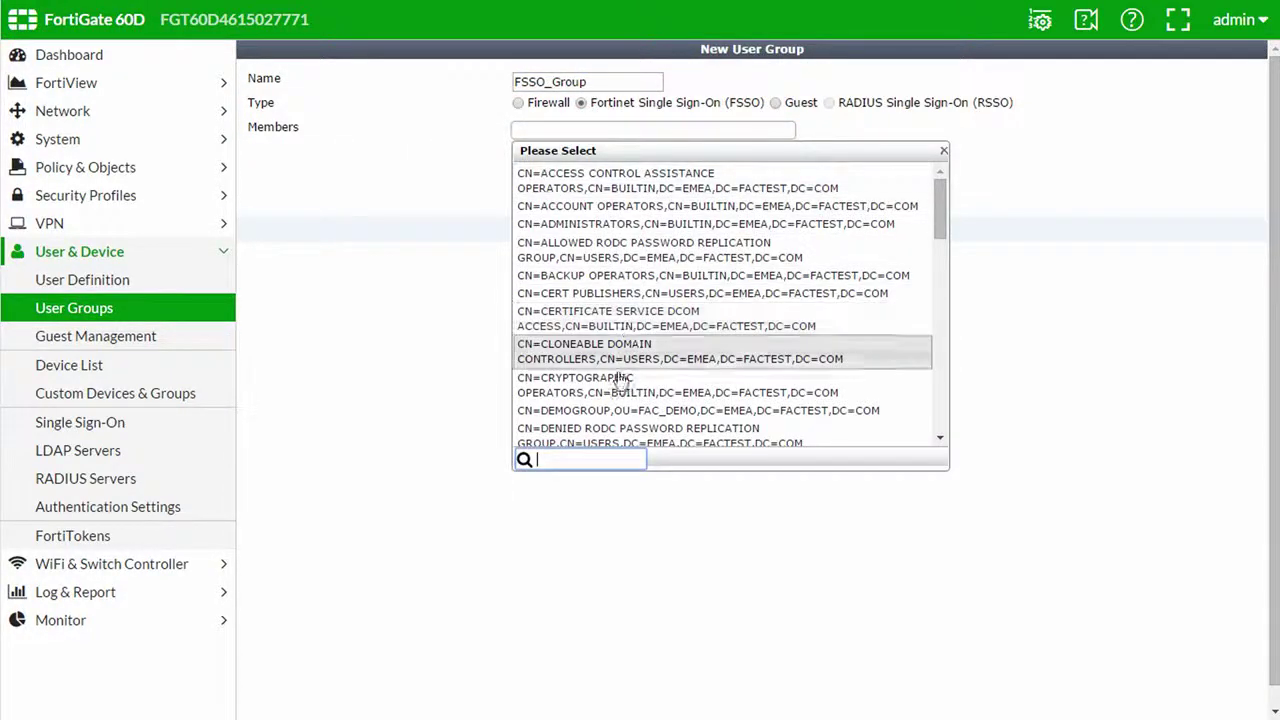
click(617, 412)
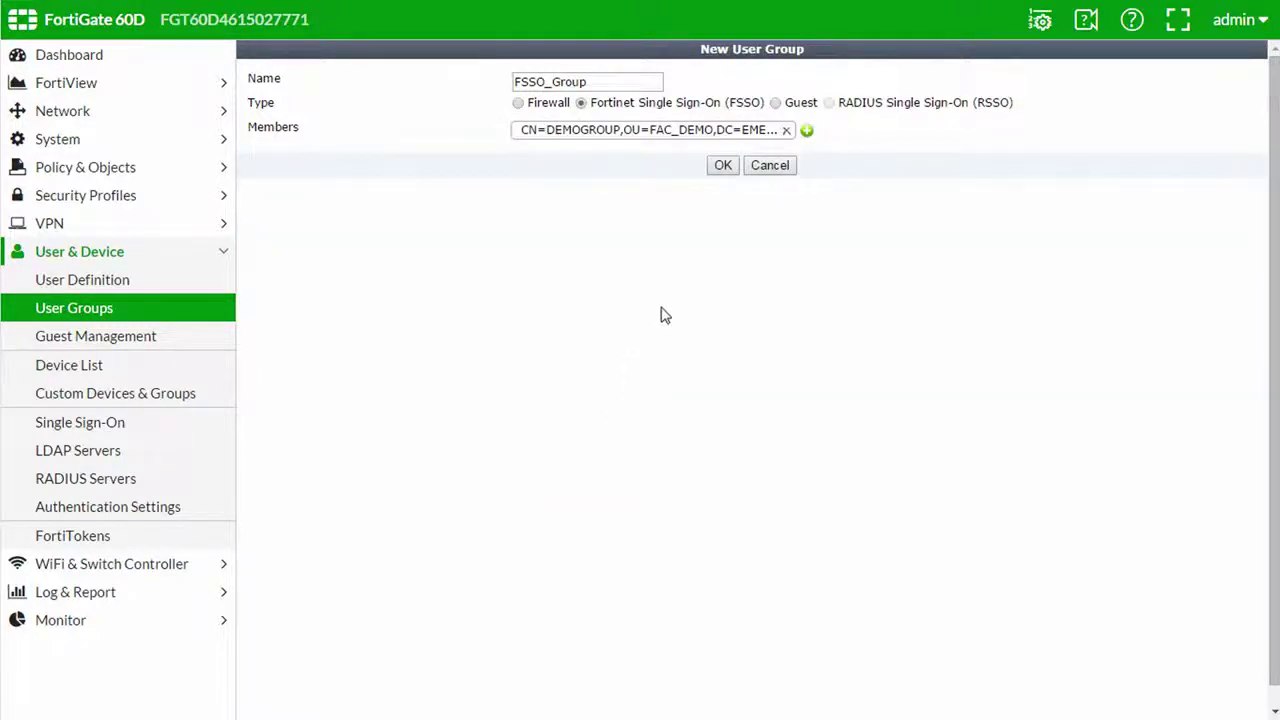
click(720, 166)
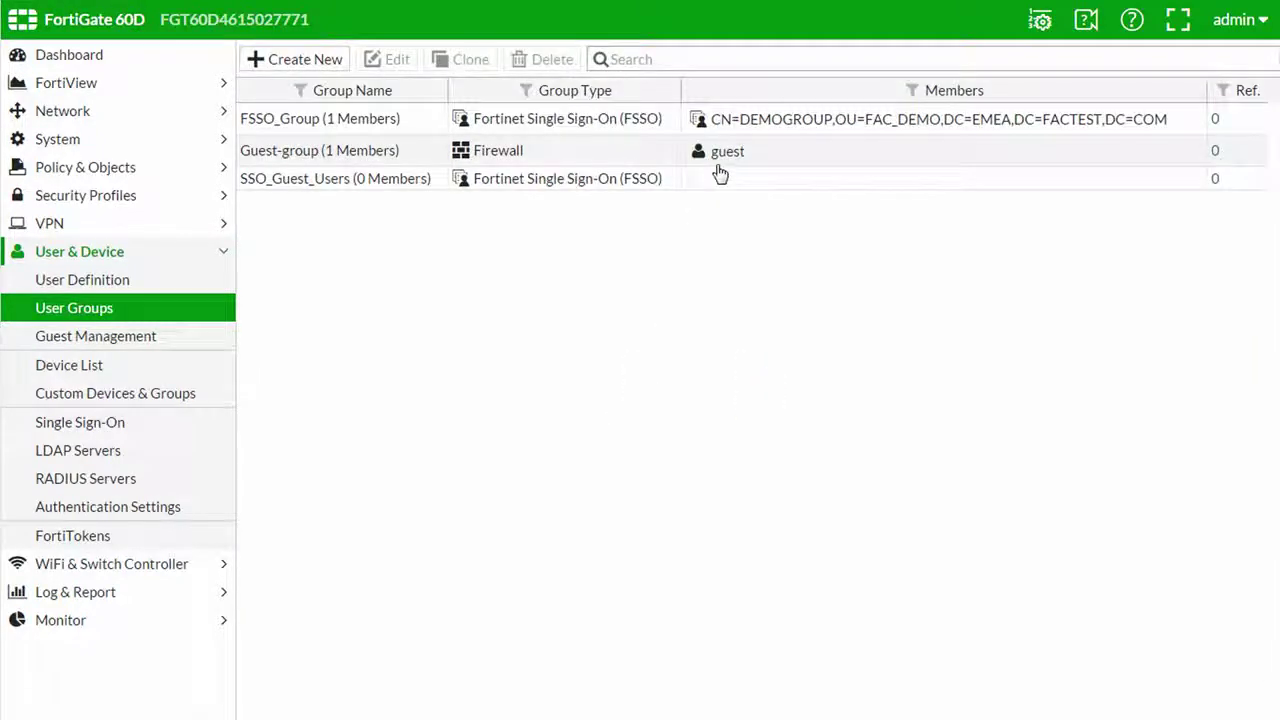
click(172, 172)
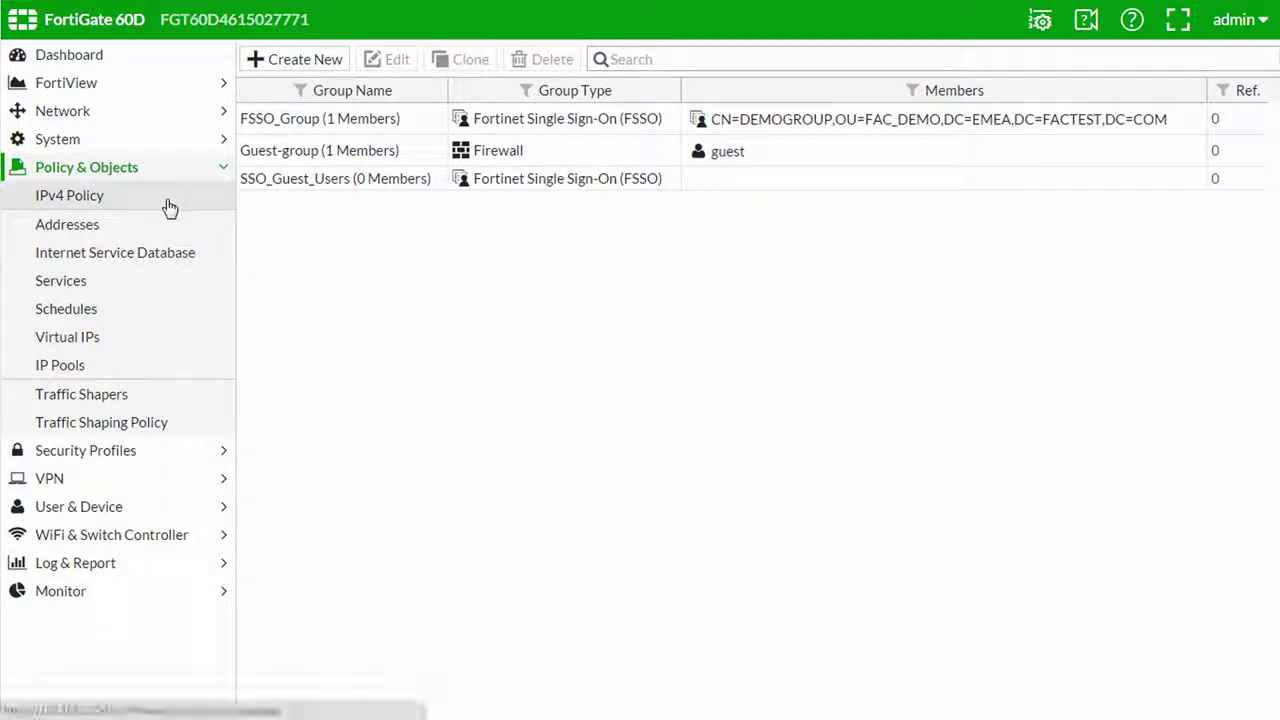
Add user group FSSO_Group to the source of the Default IPv4 policy
click(168, 202)
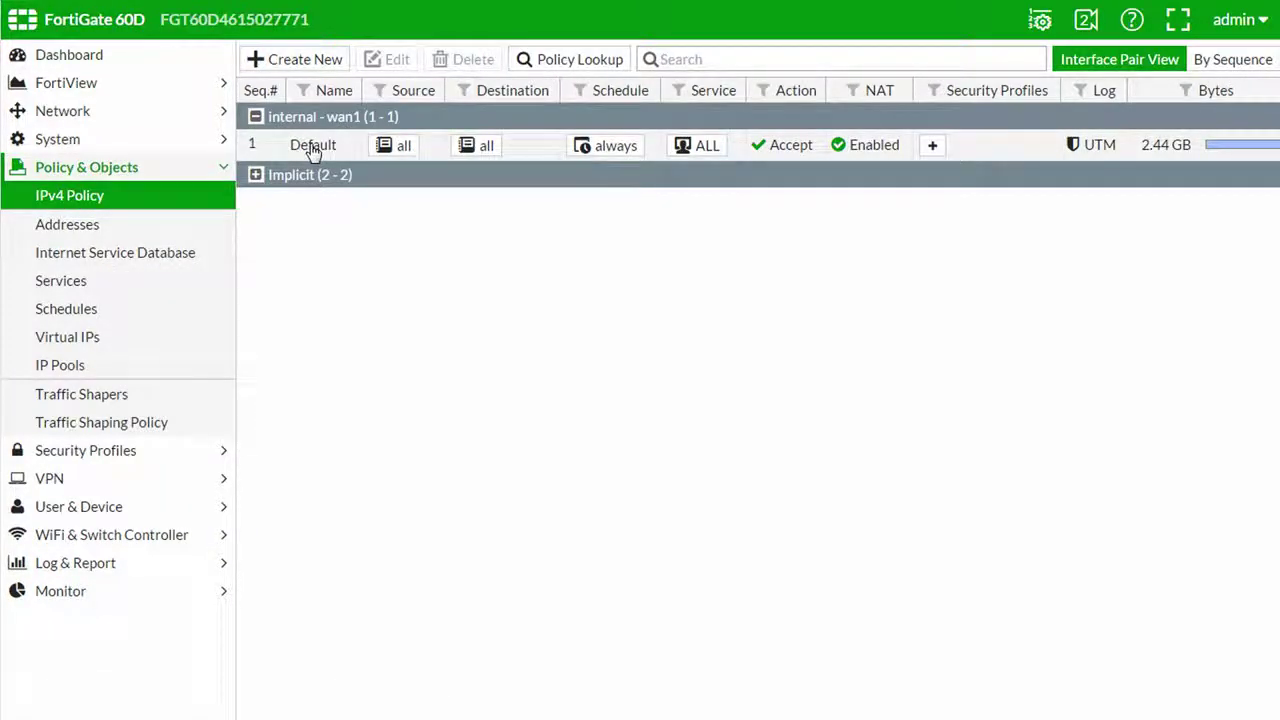
click(313, 147)
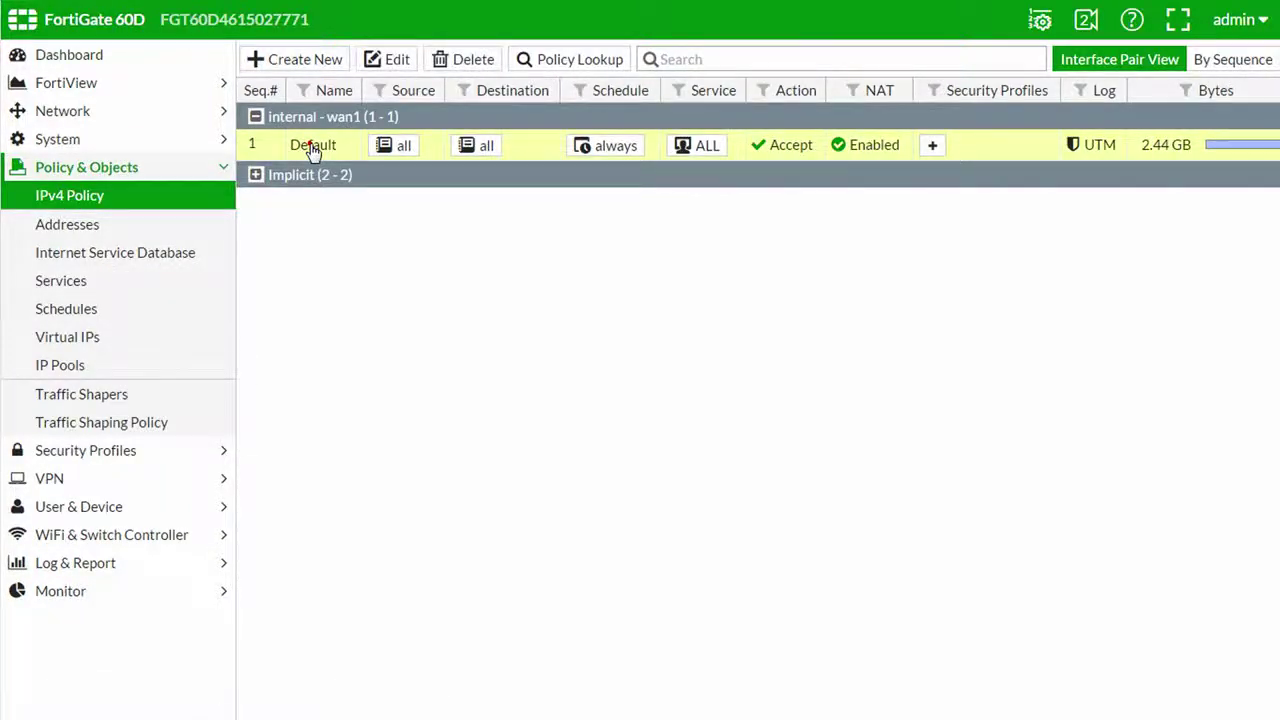
click(396, 62)
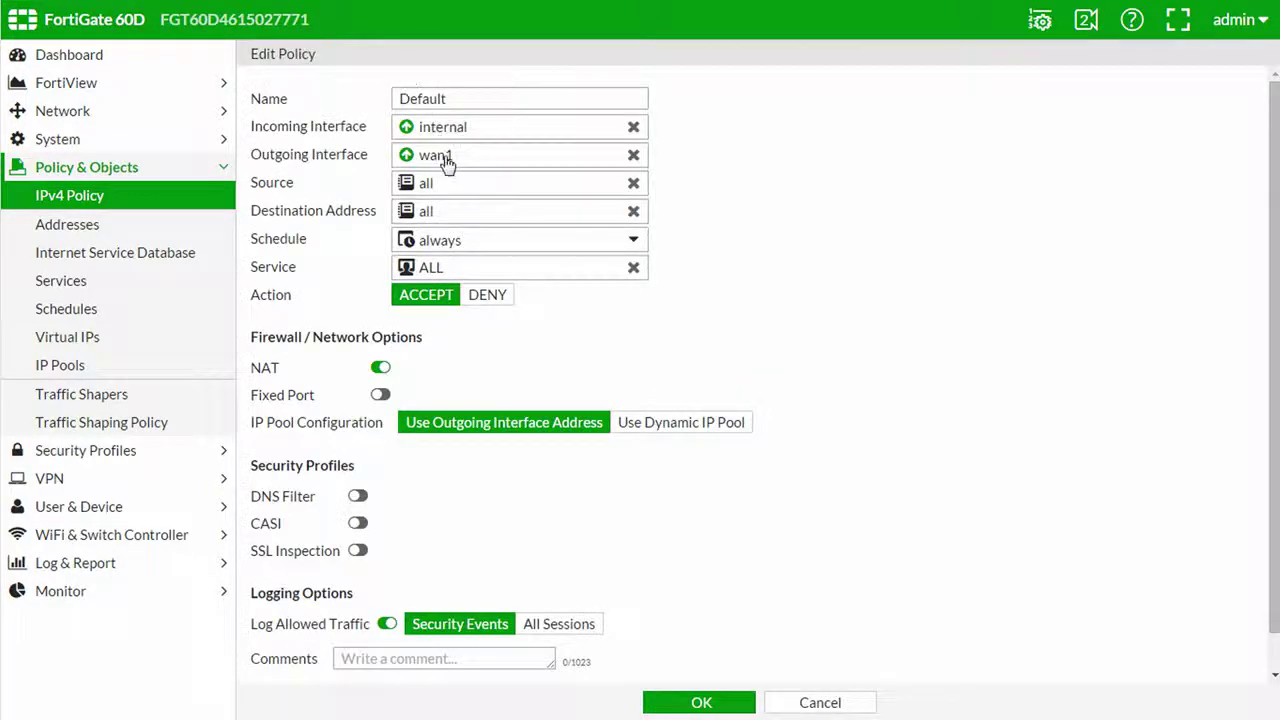
click(460, 186)
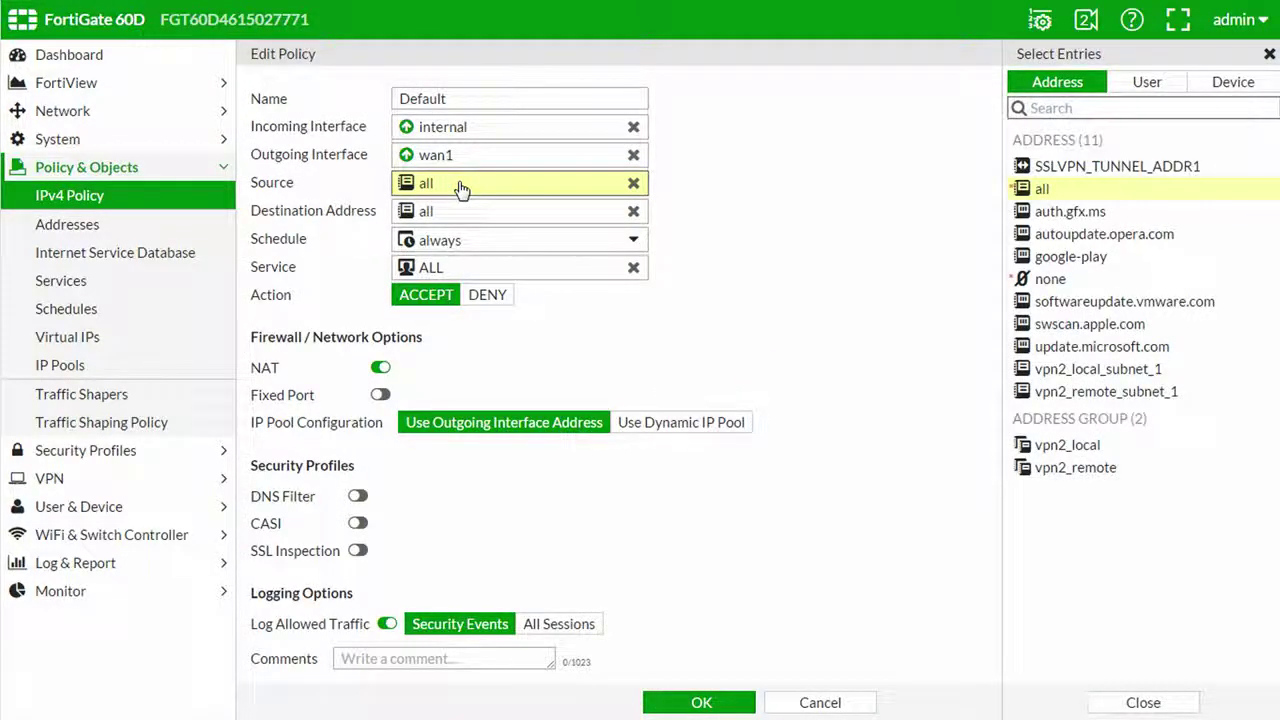
click(1140, 84)
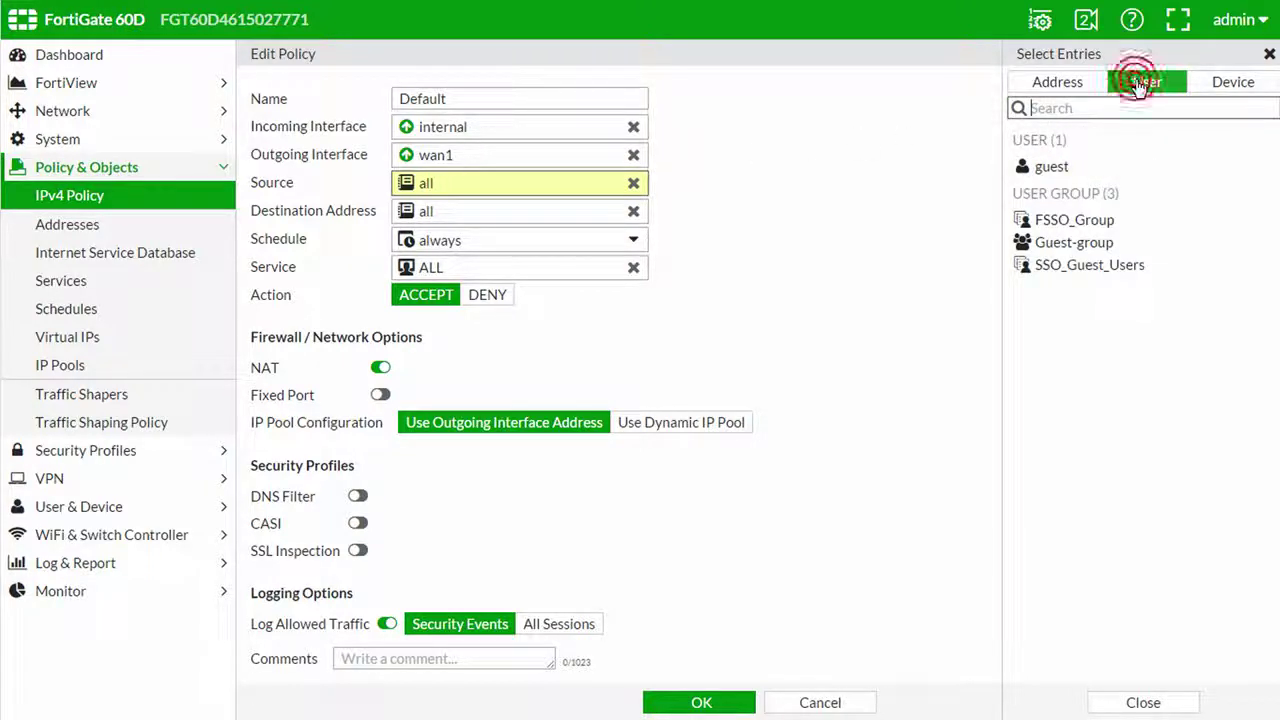
click(1090, 220)
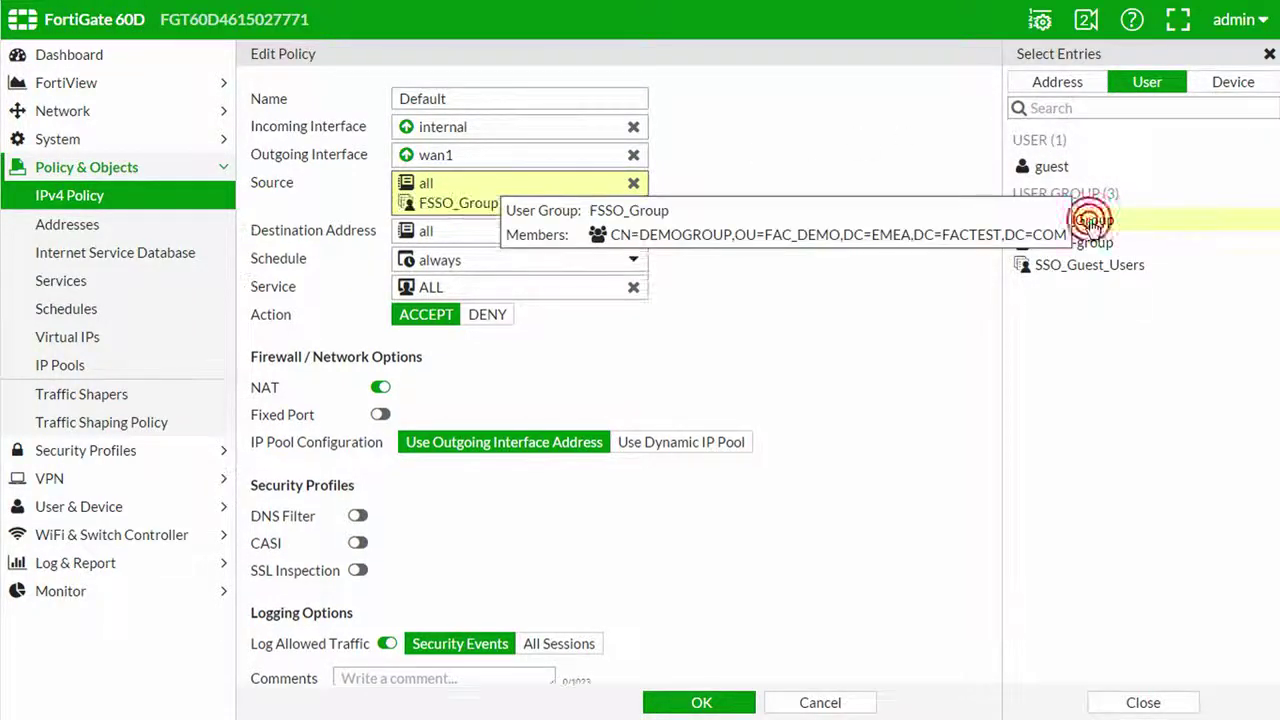
click(708, 702)
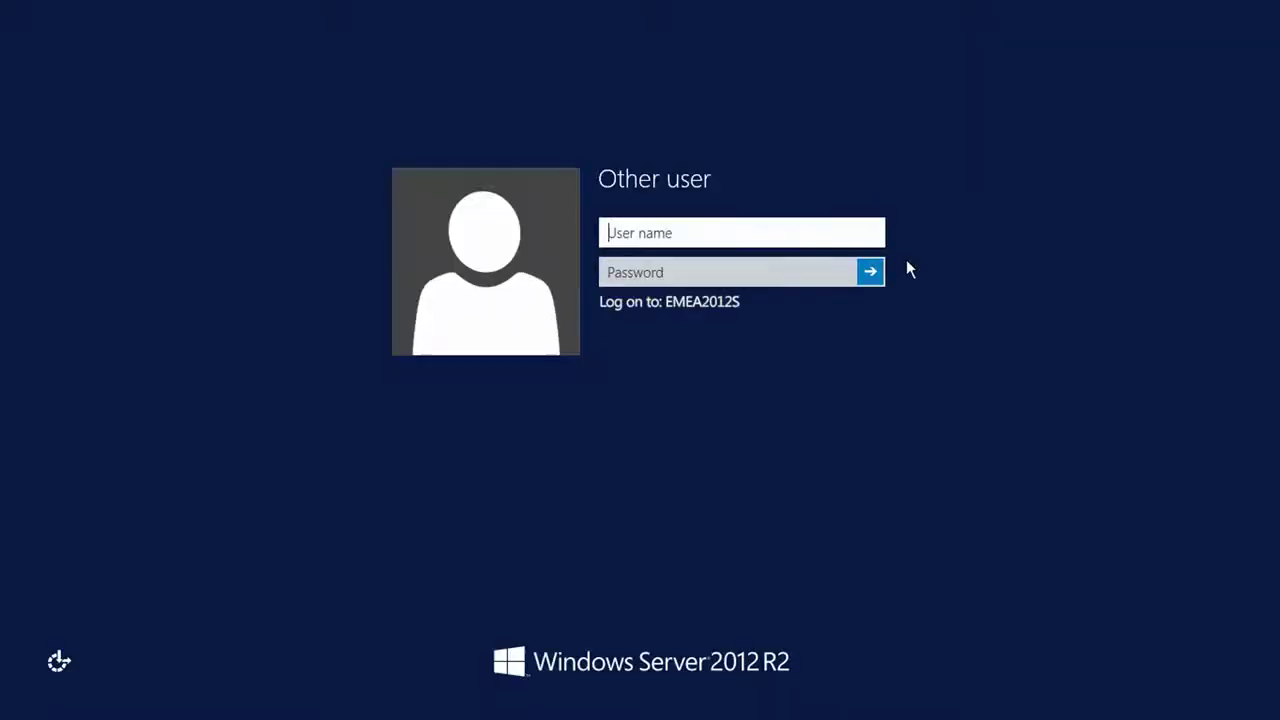
Log on to the Windows server with the demo domain user account and launch the browser
text(Demo1)
key(Tab)
text(•••••••)
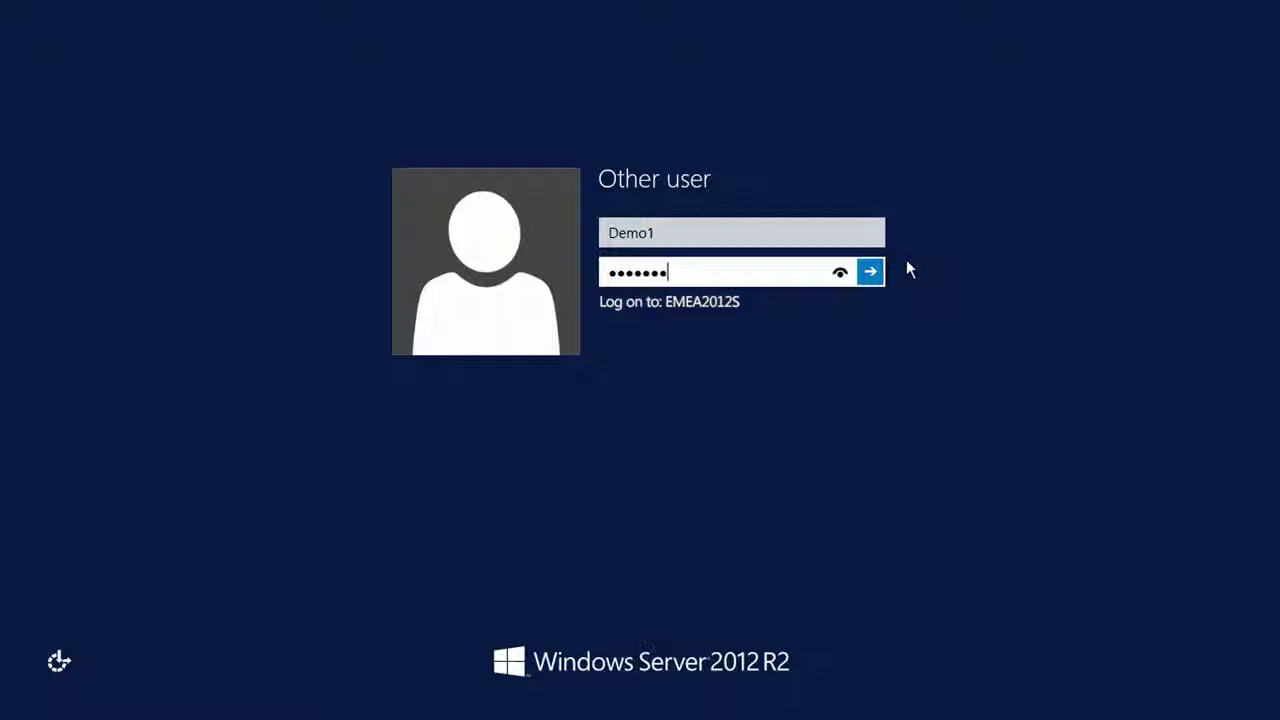
text(••••)
click(870, 271)
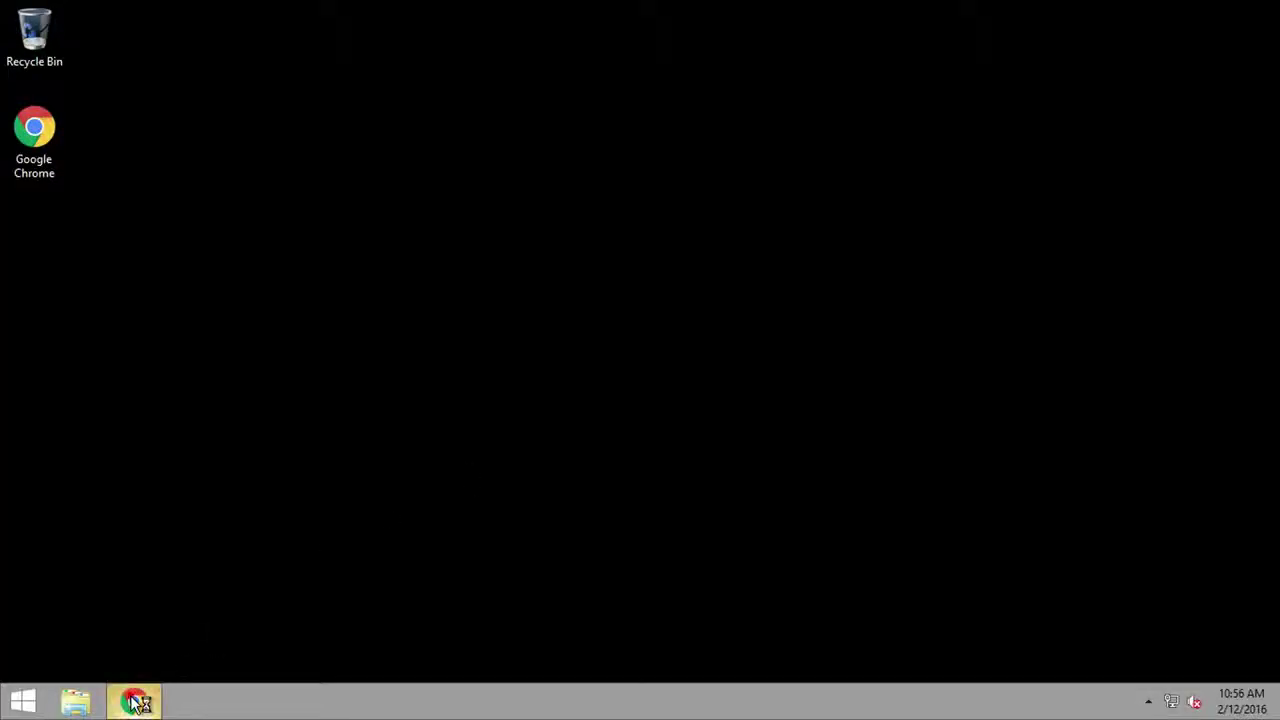
click(138, 703)
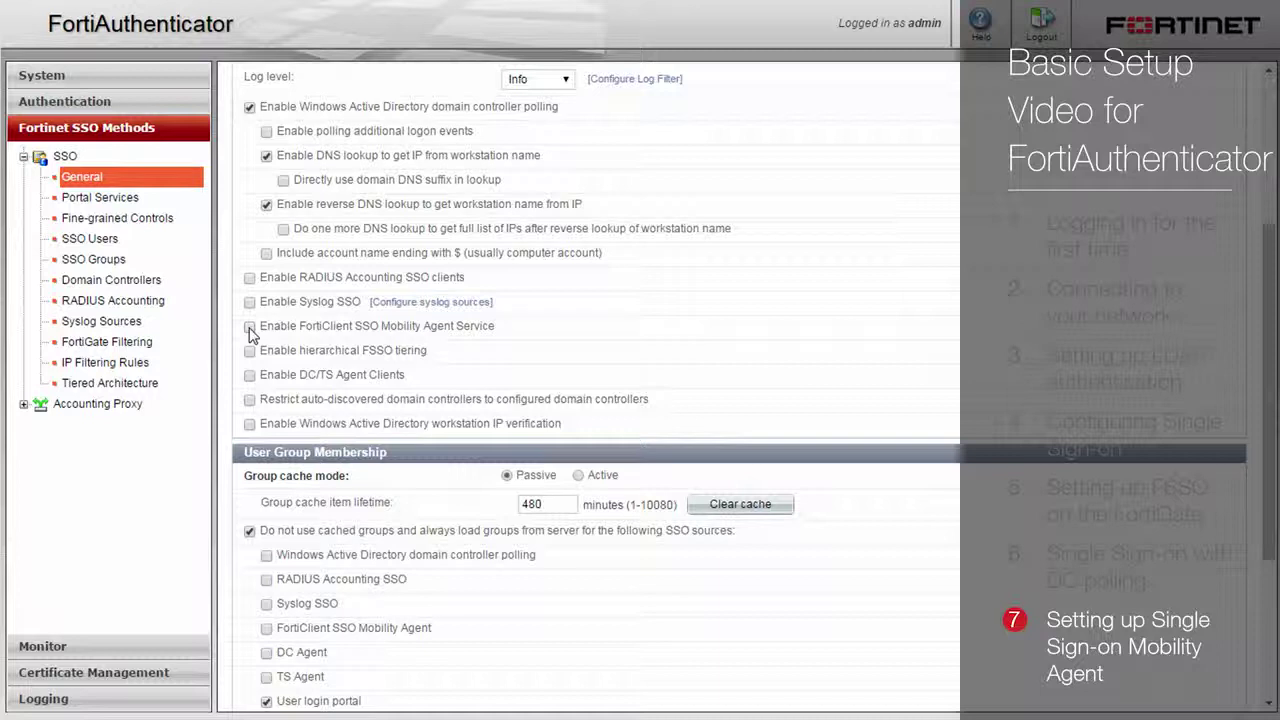
Turn on the FortiClient SSO Mobility Agent Service (port 8001), replace its secret key, and save
click(250, 328)
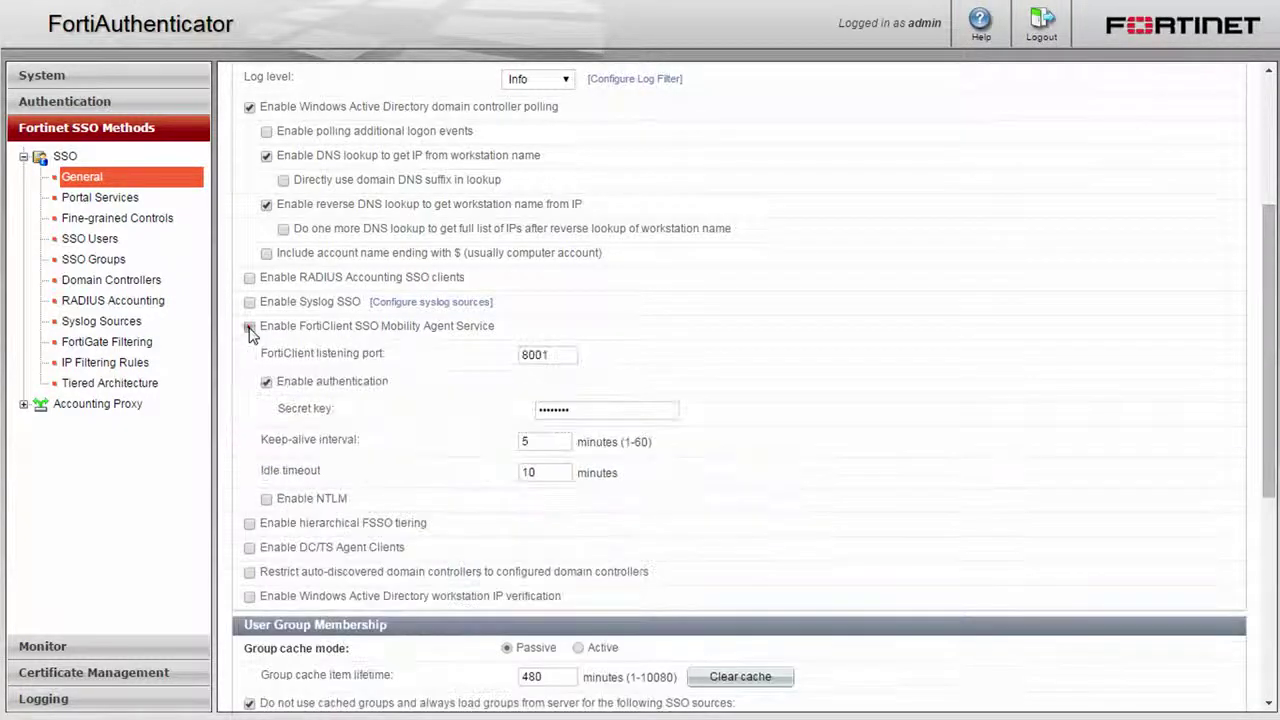
double_click(547, 405)
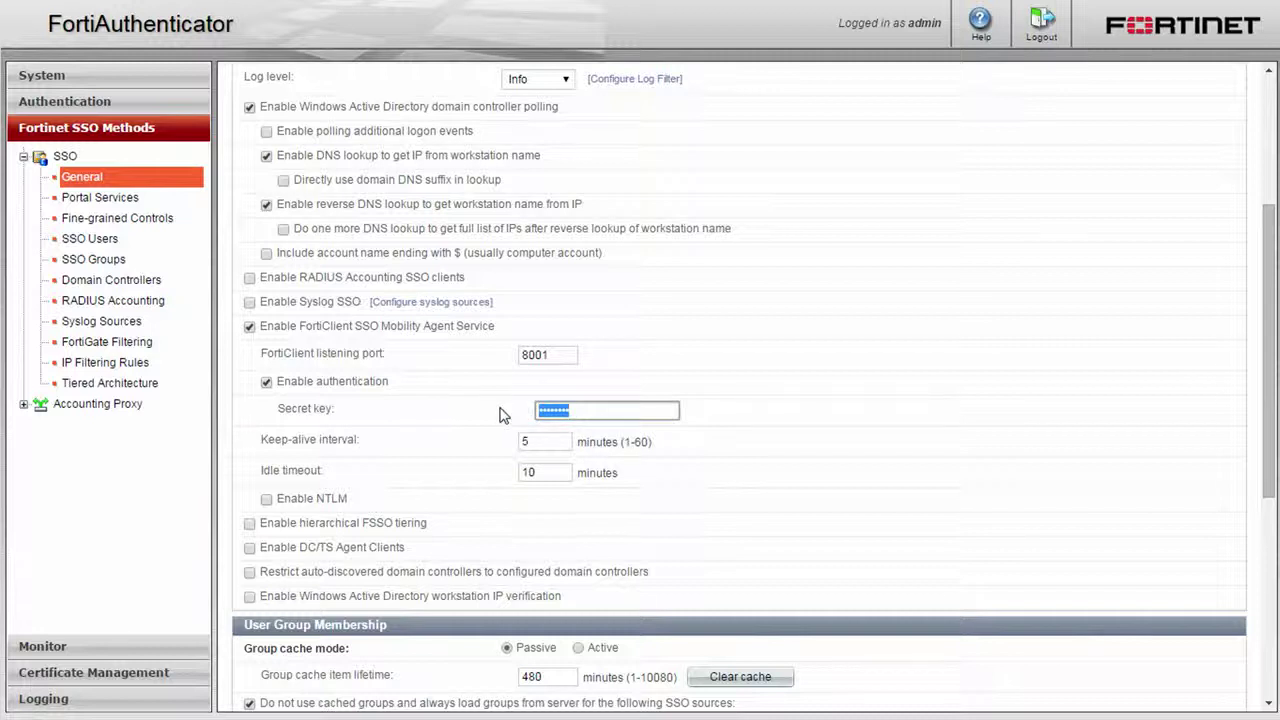
text(fortinet)
scroll(629, 532, down, 5)
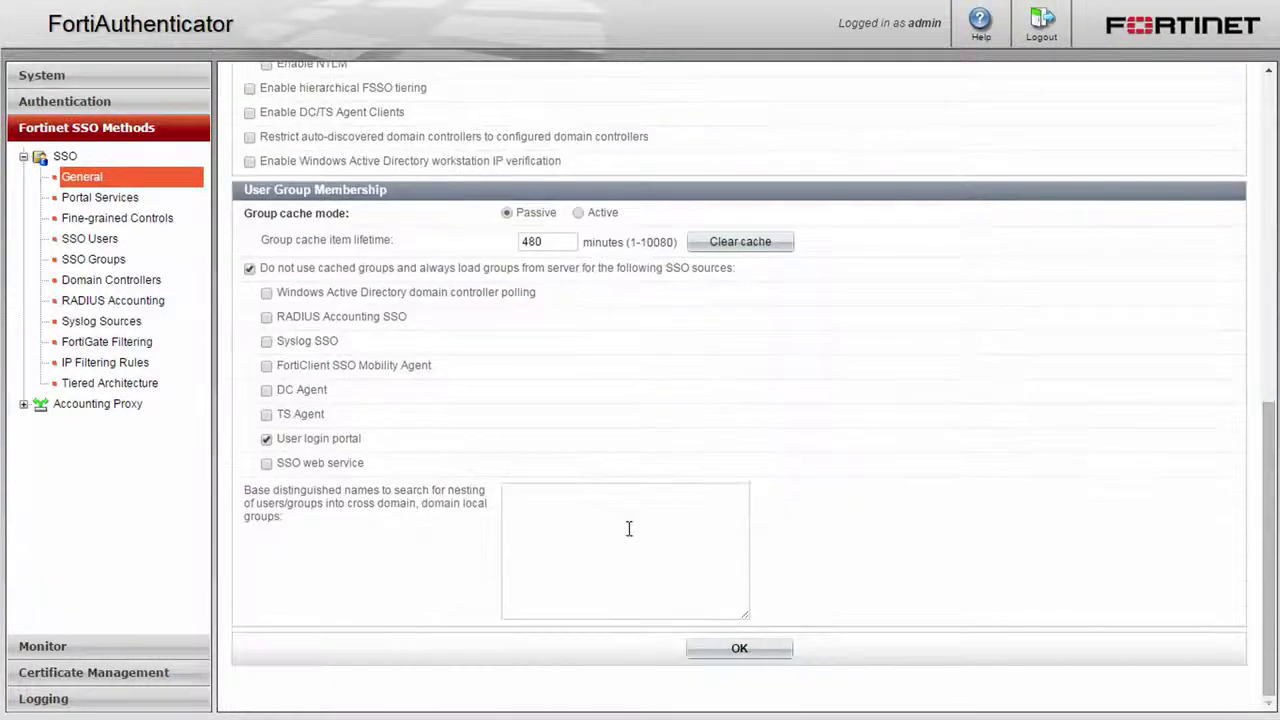
click(735, 647)
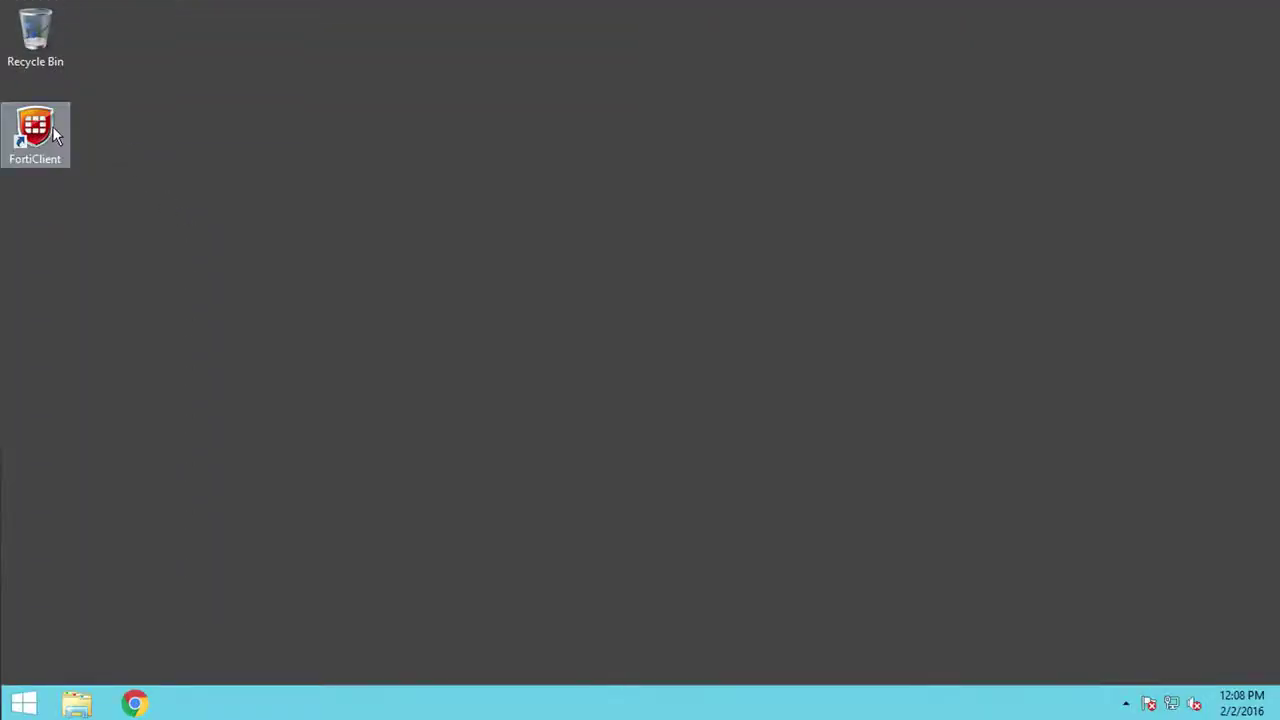
Launch FortiClient and tick Enable Single Sign-On mobility agent in its settings
double_click(53, 178)
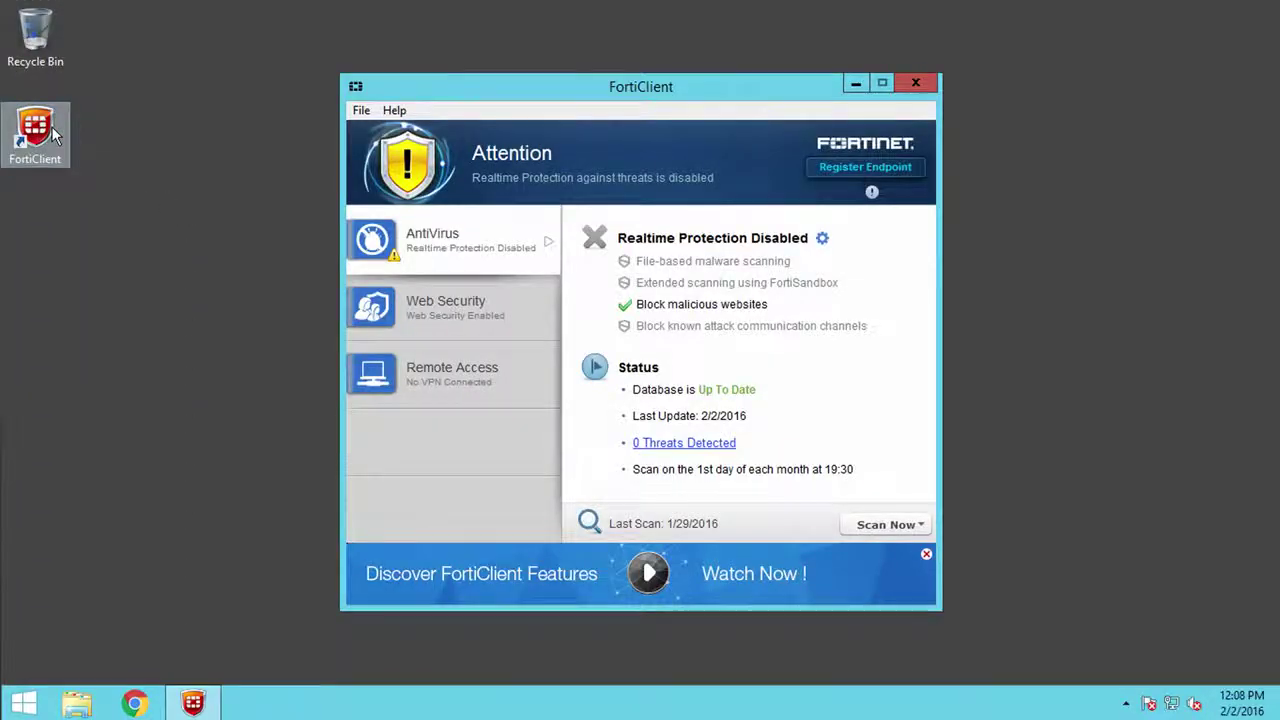
click(361, 111)
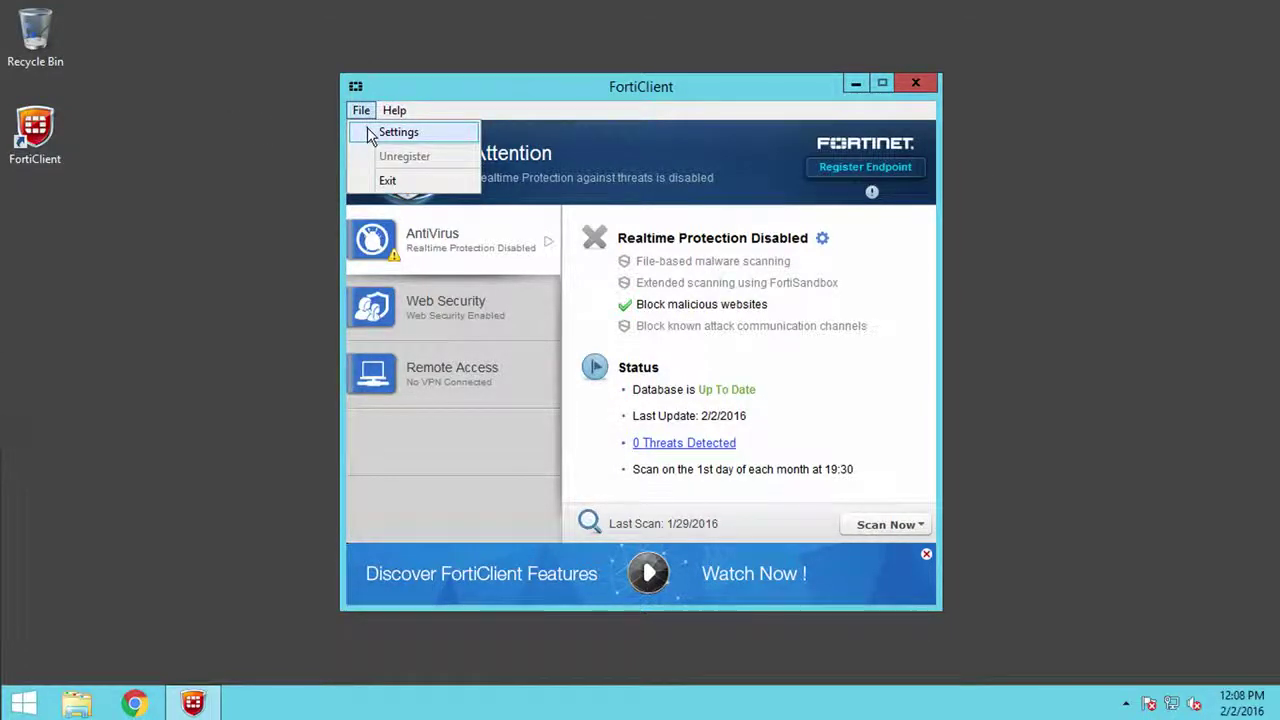
click(366, 128)
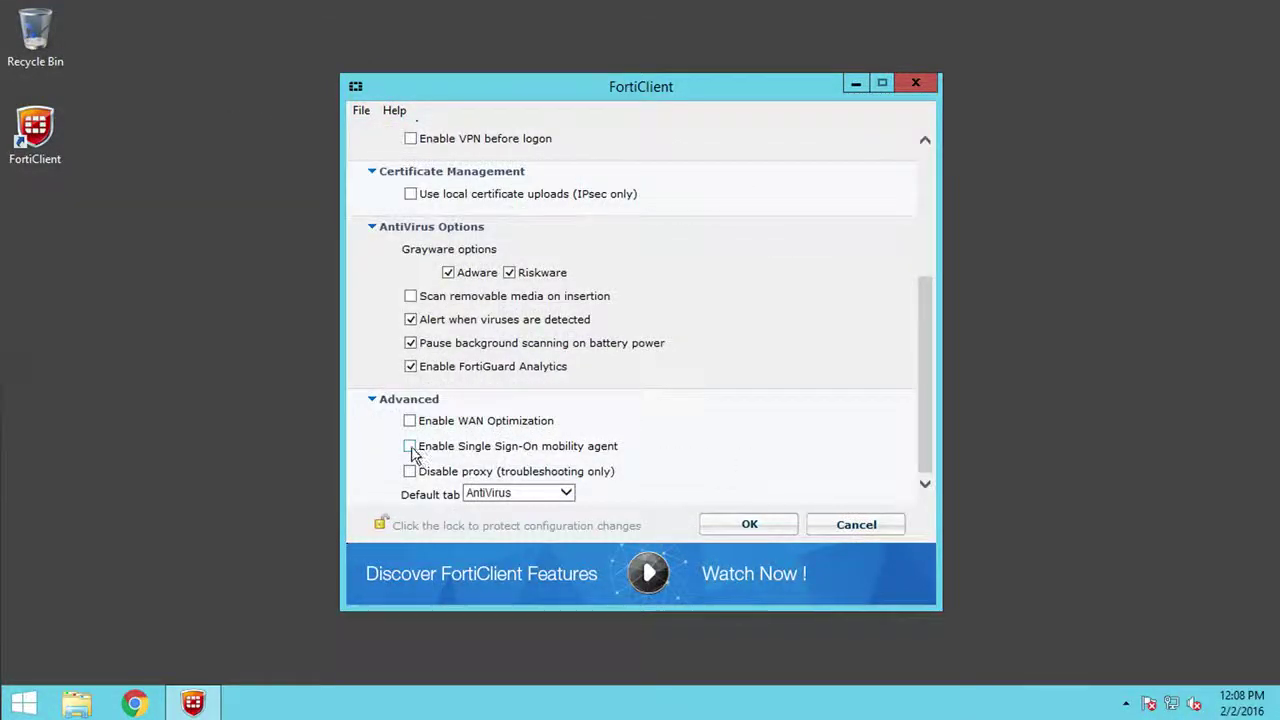
click(410, 446)
scroll(414, 452, down, 2)
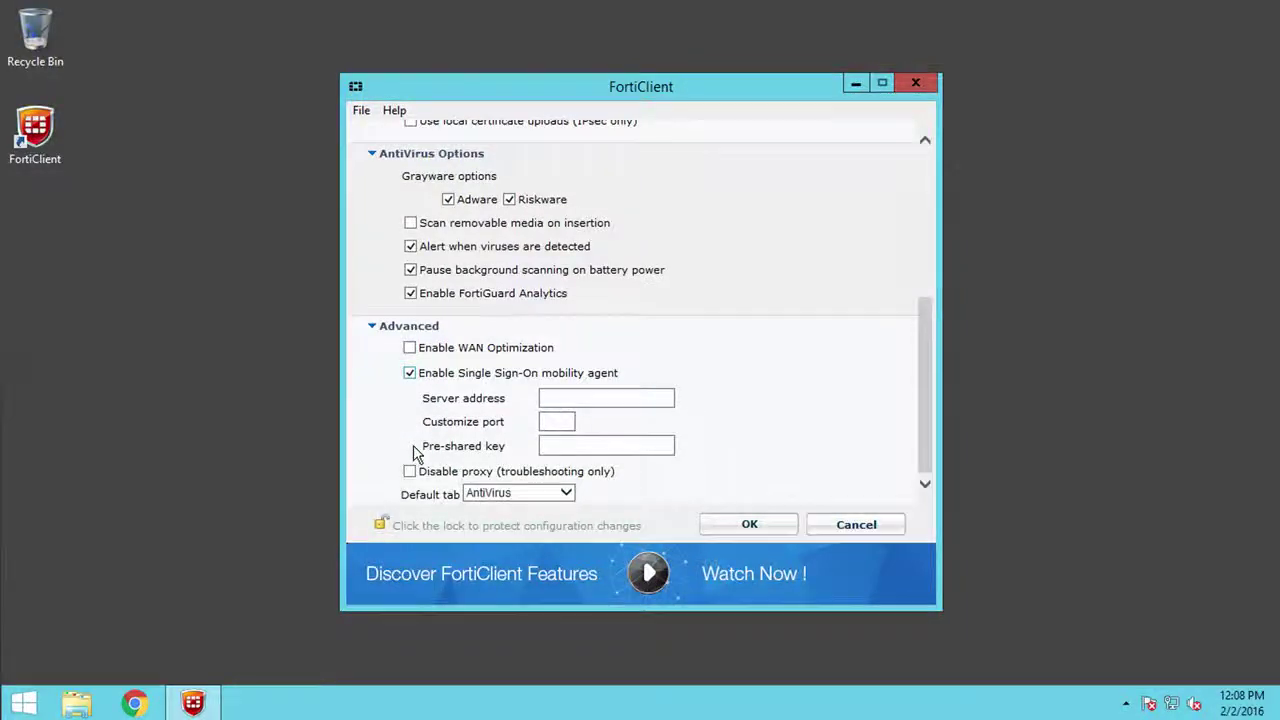
Point the agent at server 192.168.2.101, port 8001, with the pre-shared key, and save
click(546, 397)
text(192.168.2.101)
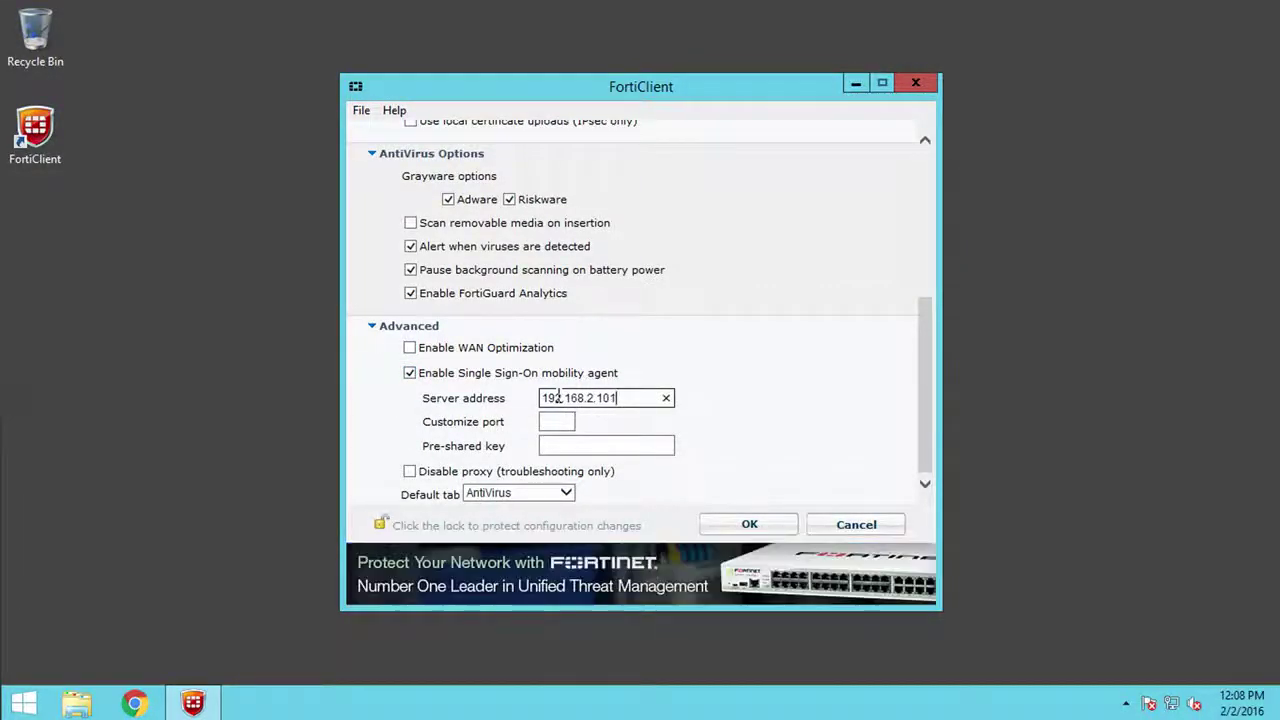
key(Tab)
text(8001)
key(Tab)
text(********)
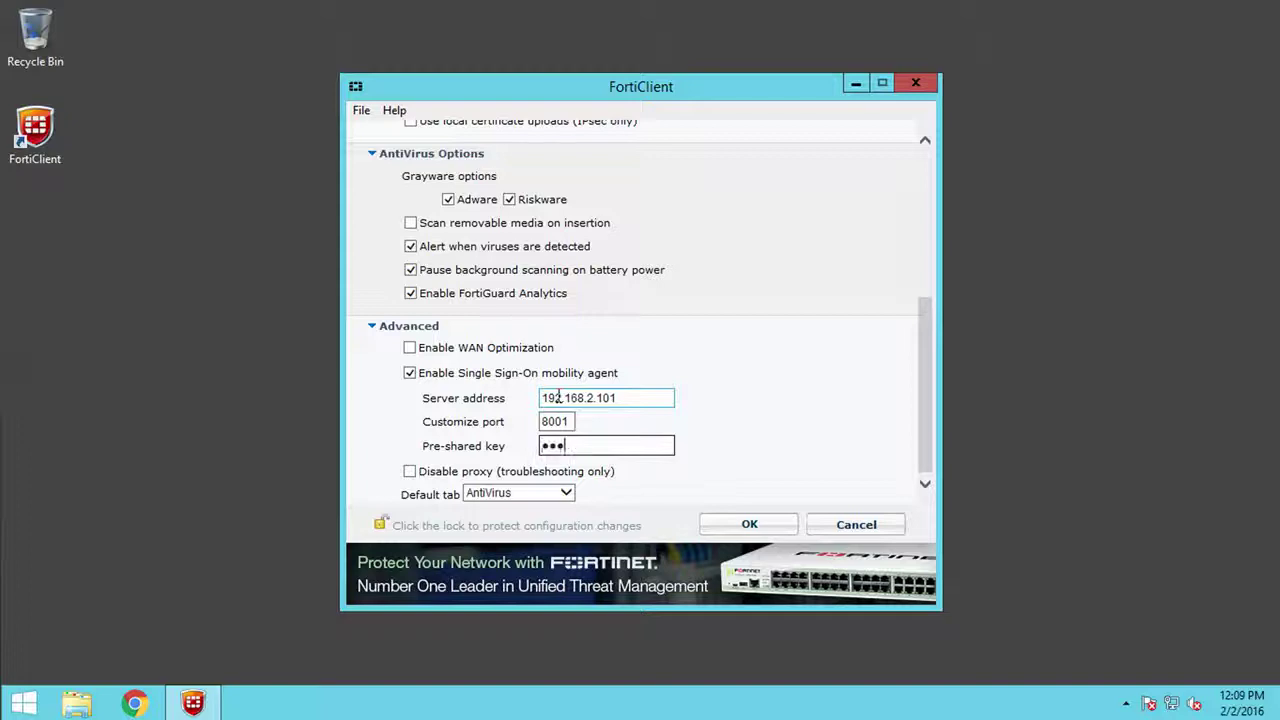
click(740, 524)
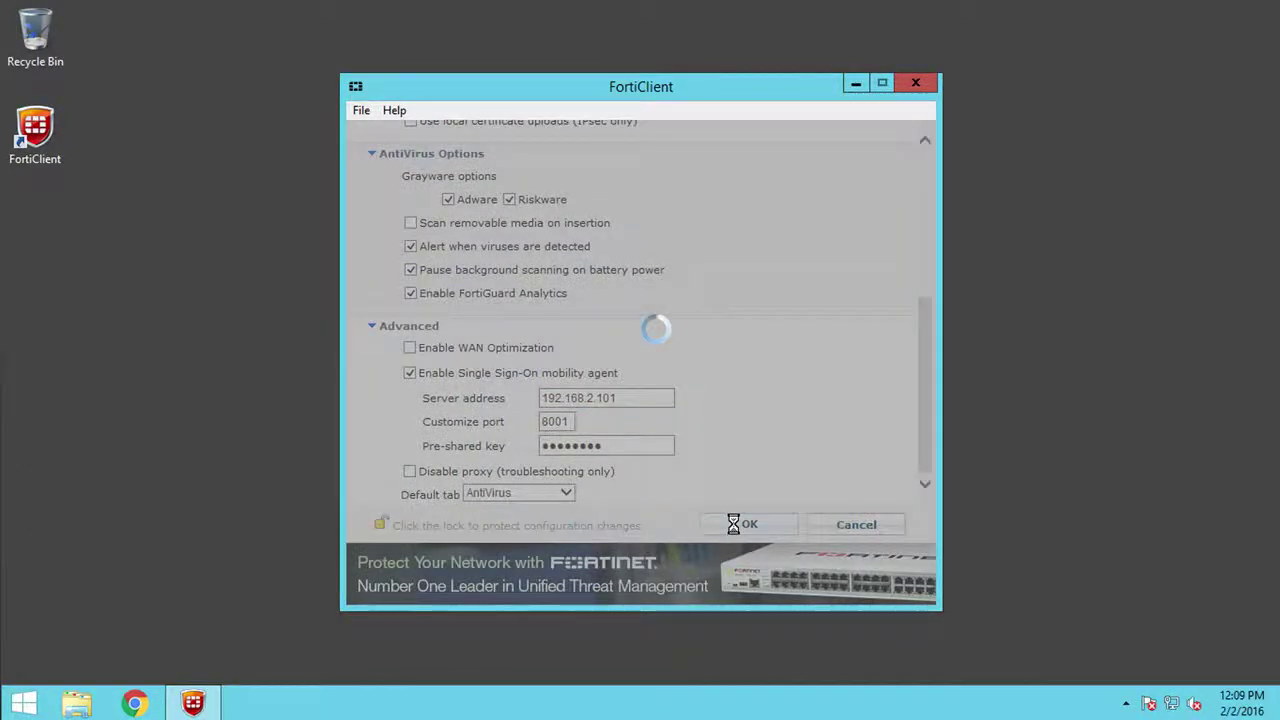